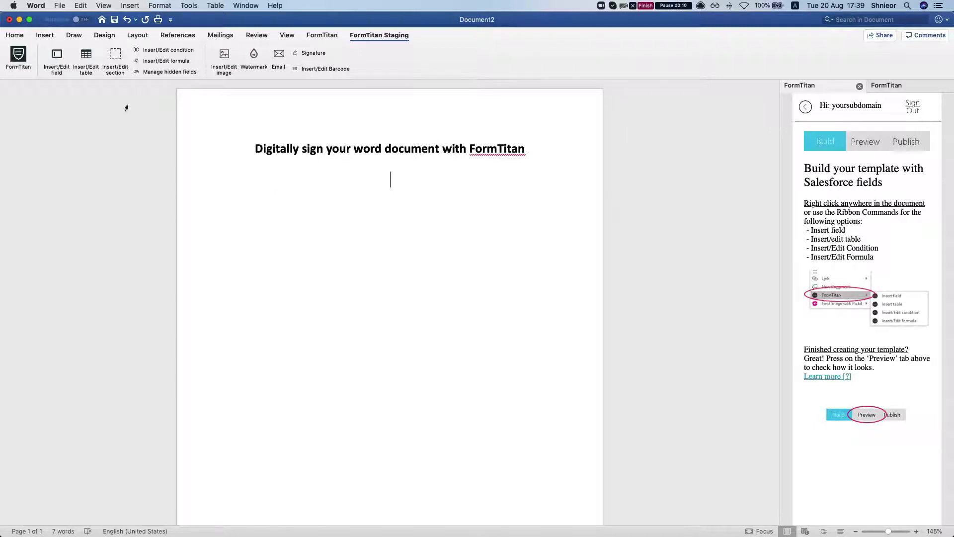
Insert a FormTitan field for Account Name from the Account - Acc object
left_click(58, 61)
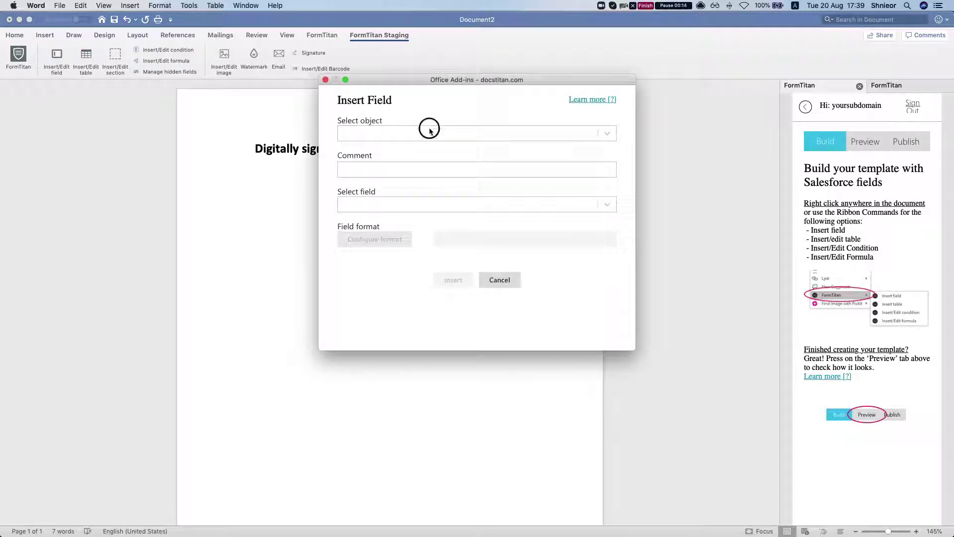
left_click(428, 131)
type("acc")
left_click(383, 171)
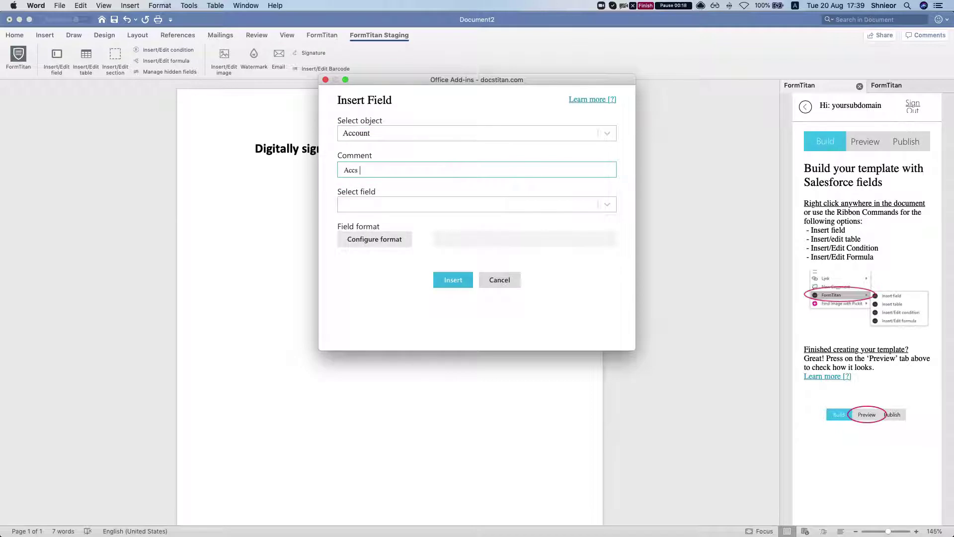
left_click(385, 204)
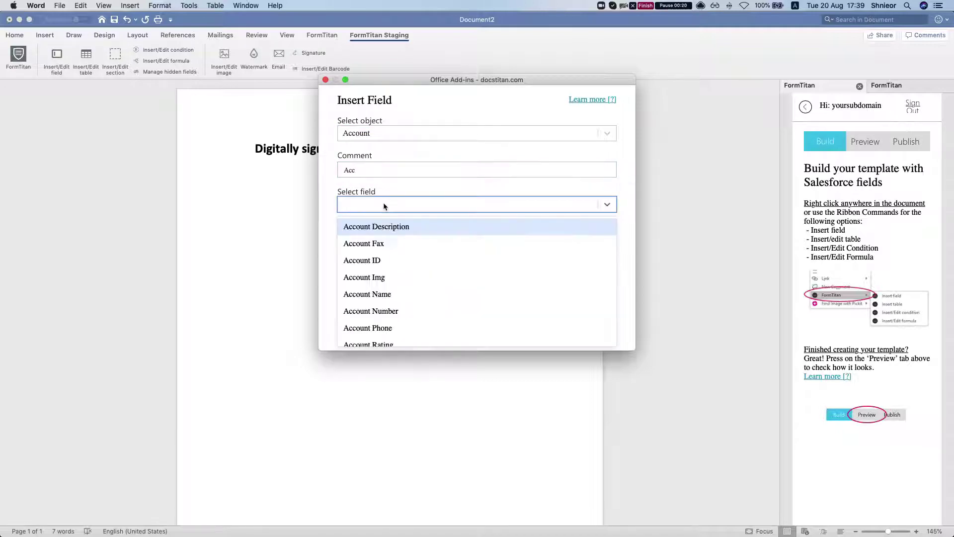
type("A")
key("Down")
key("Down")
key("Down")
key("Down")
key("Return")
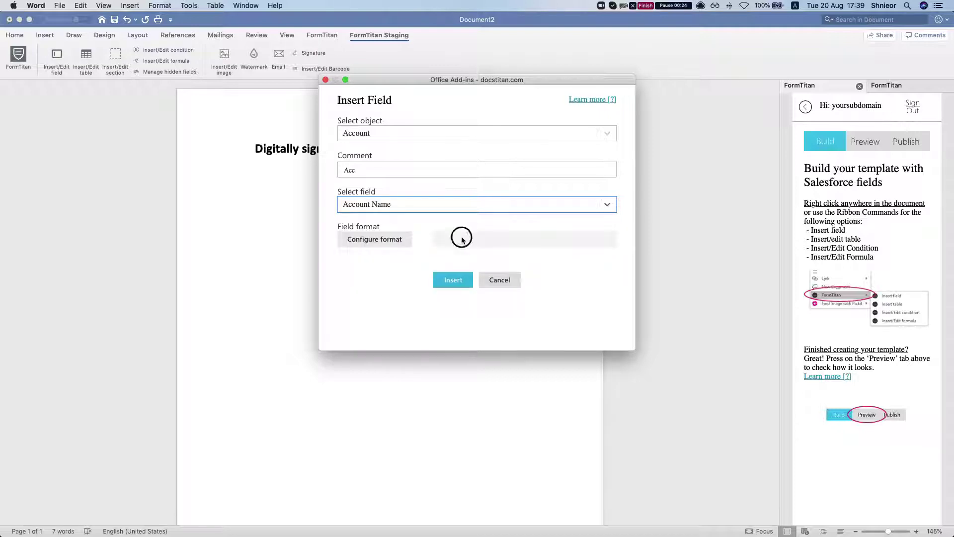
left_click(449, 281)
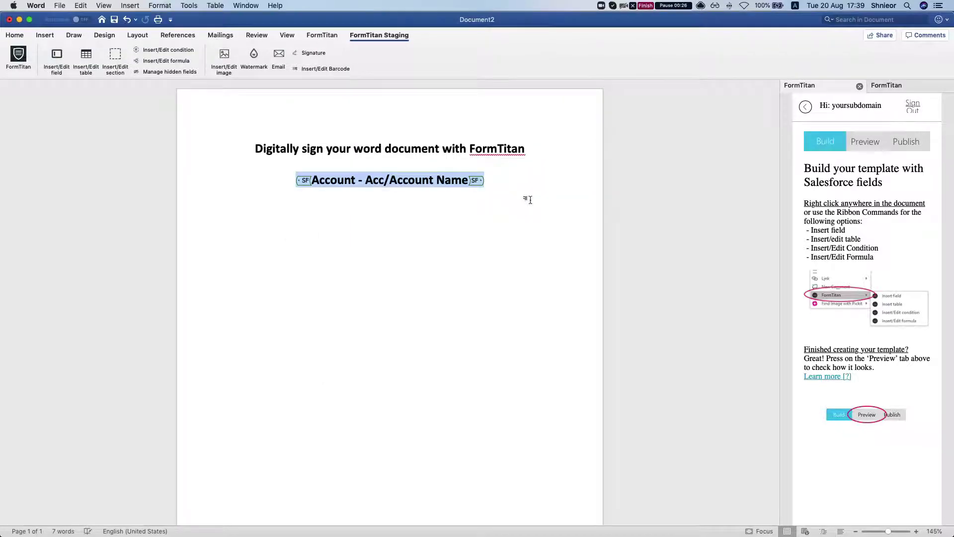
Insert the Account Type field from Account - Acc on the next line, then start a new line
left_click(504, 194)
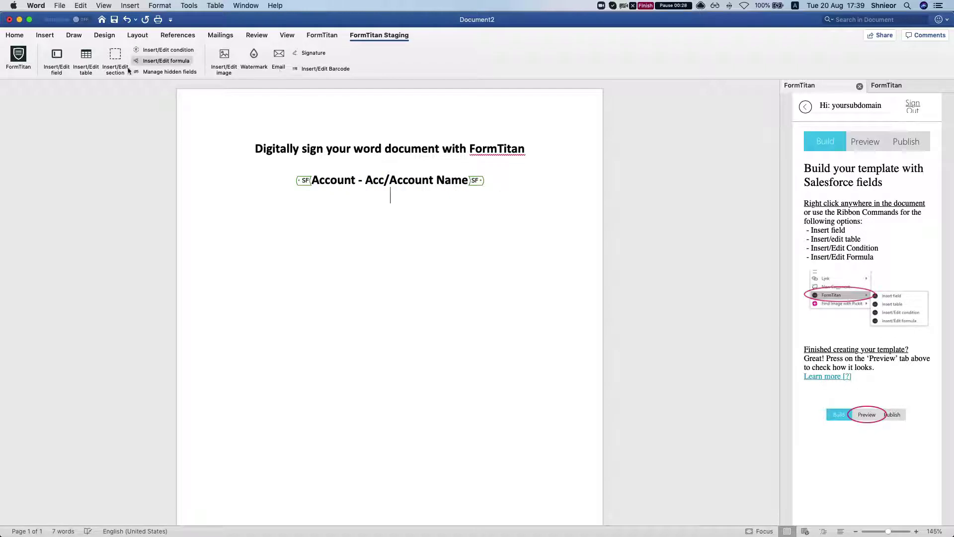
left_click(56, 54)
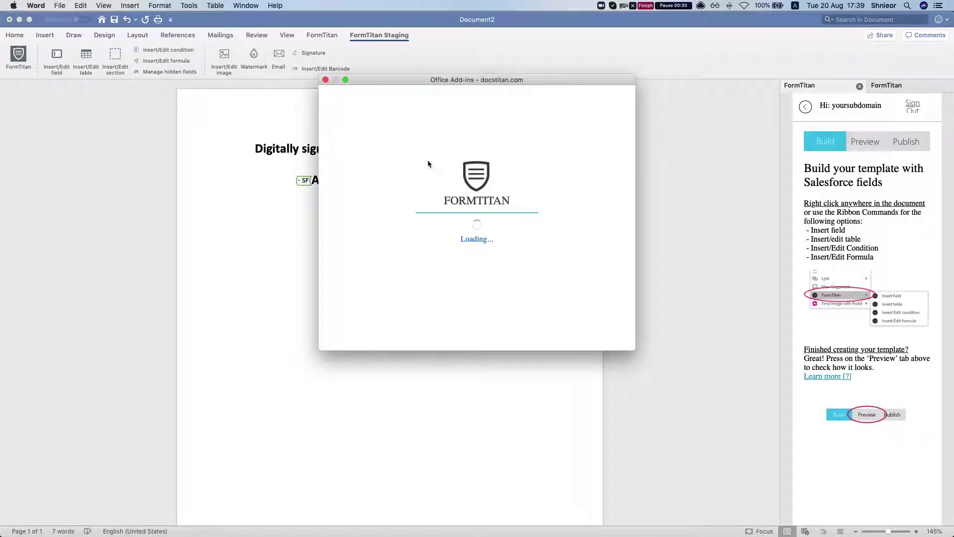
left_click(382, 155)
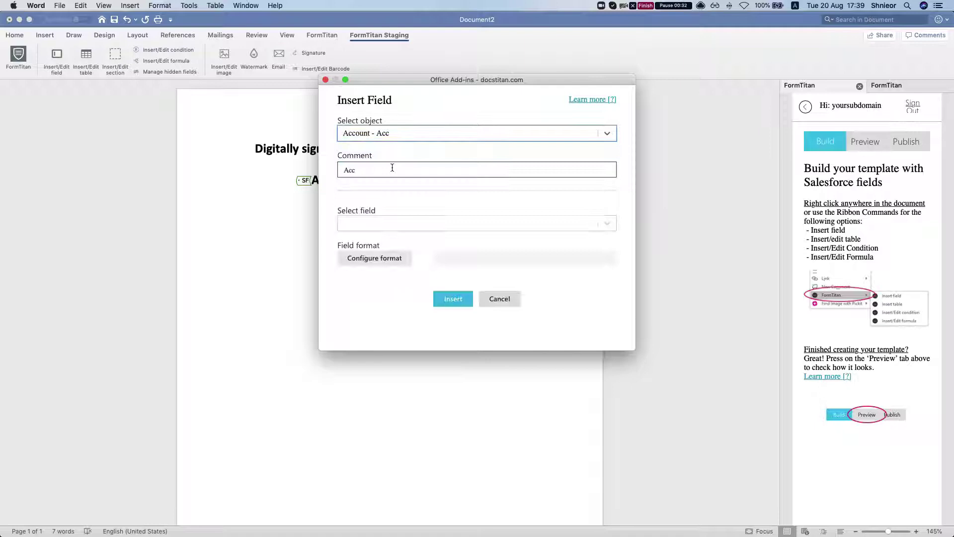
left_click(394, 206)
type("type")
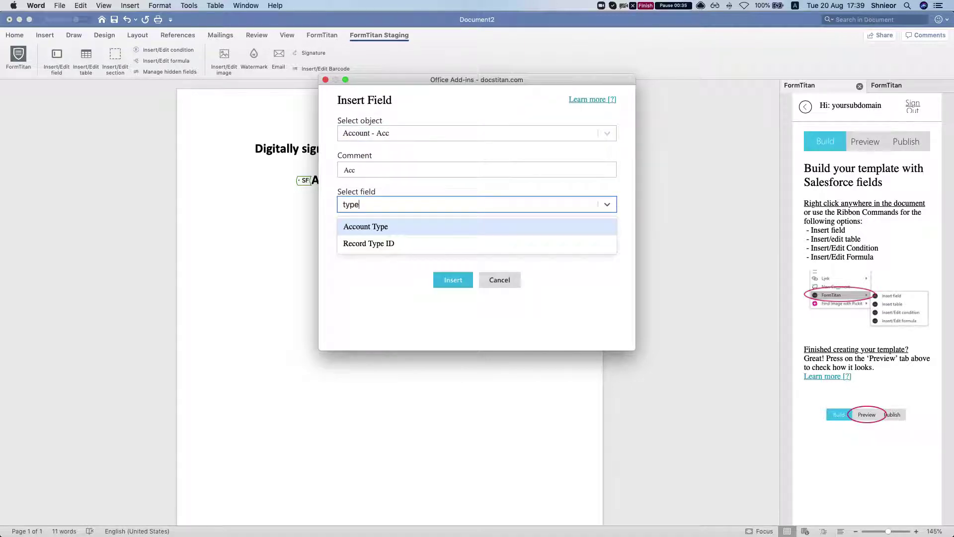
key("Return")
left_click(437, 280)
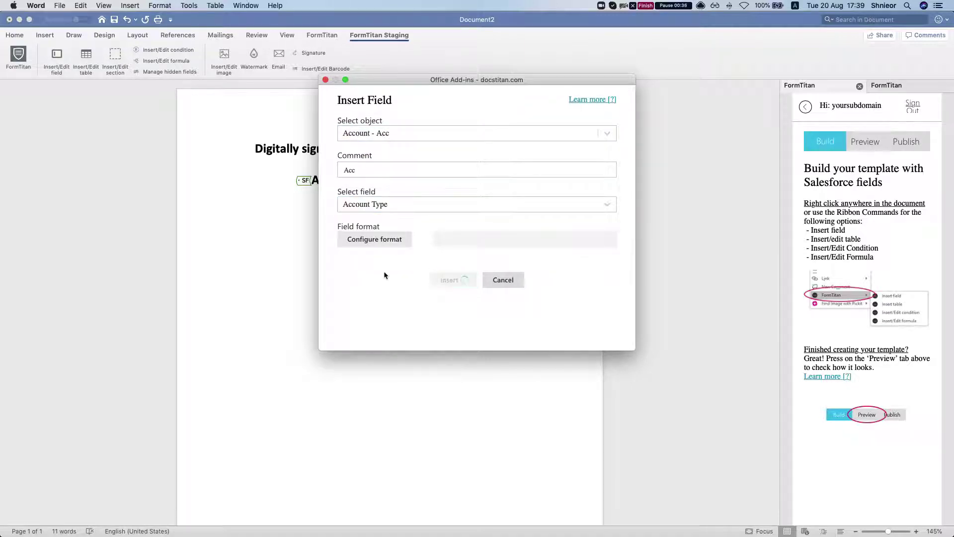
key("Return")
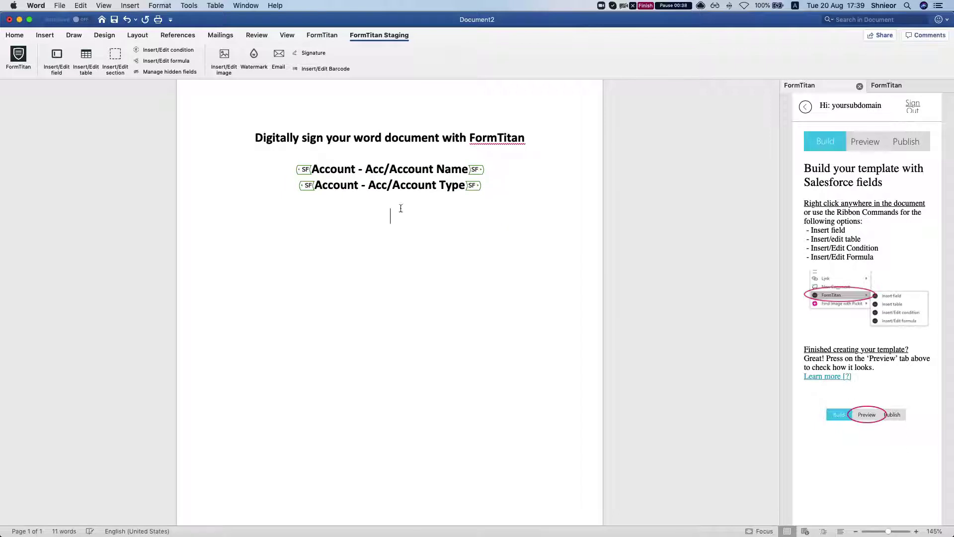
Add a Digital invisible signature linked to the Account - Acc object
left_click(311, 53)
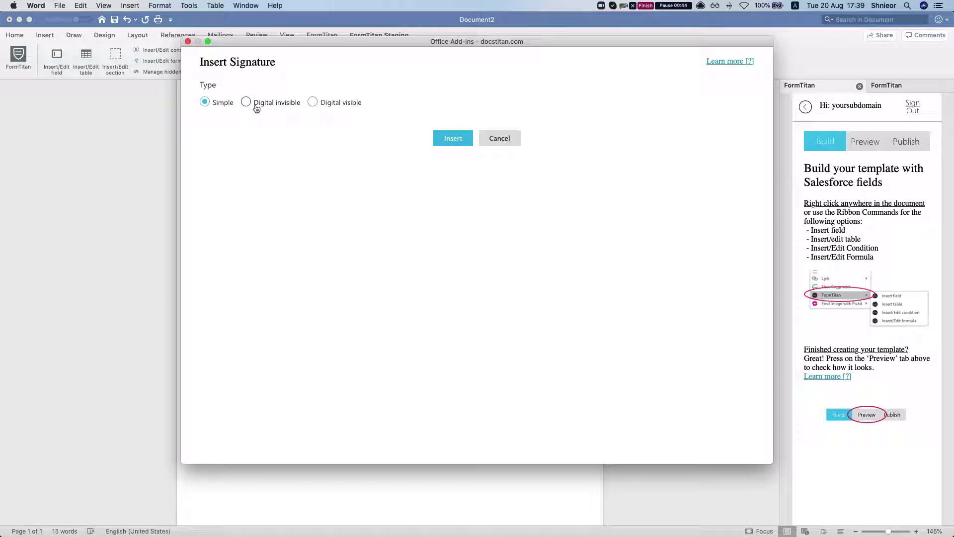
left_click(256, 104)
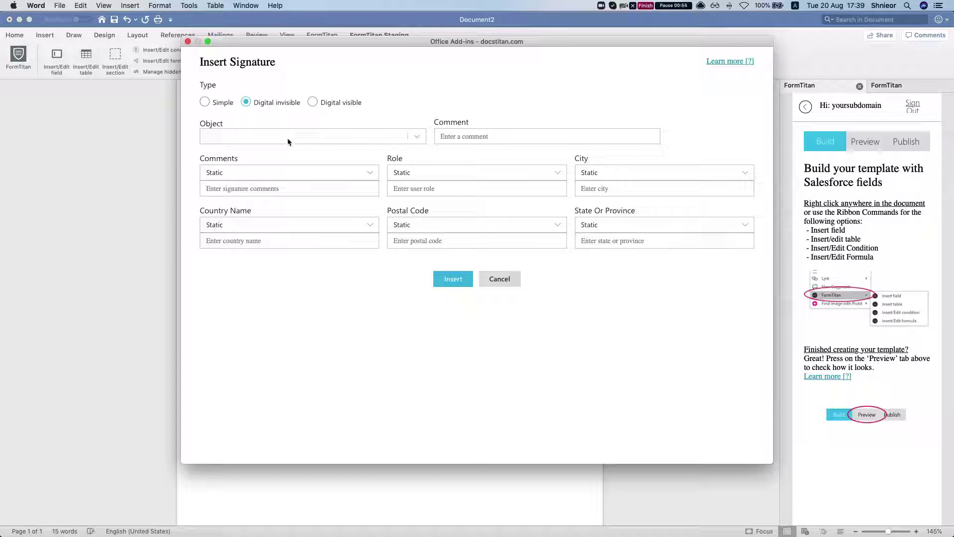
left_click(297, 138)
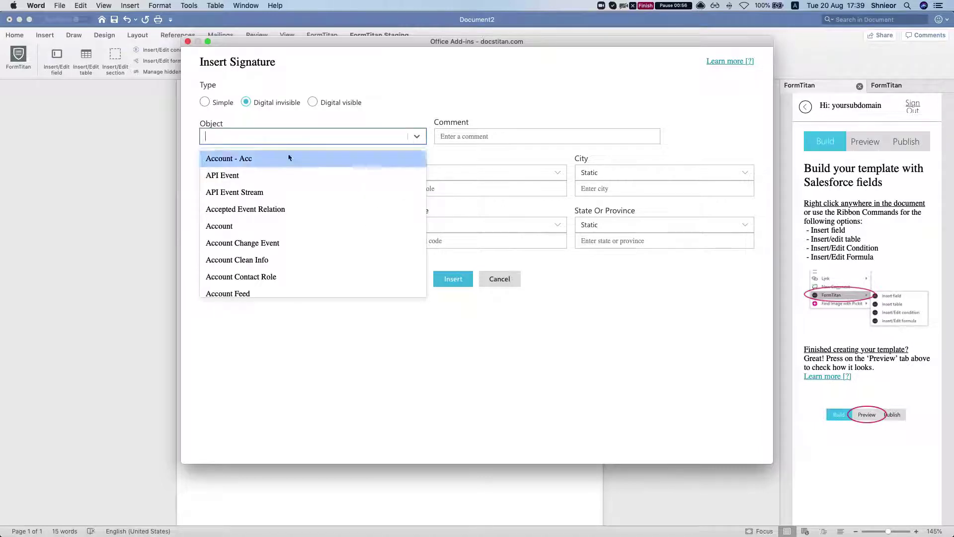
left_click(287, 158)
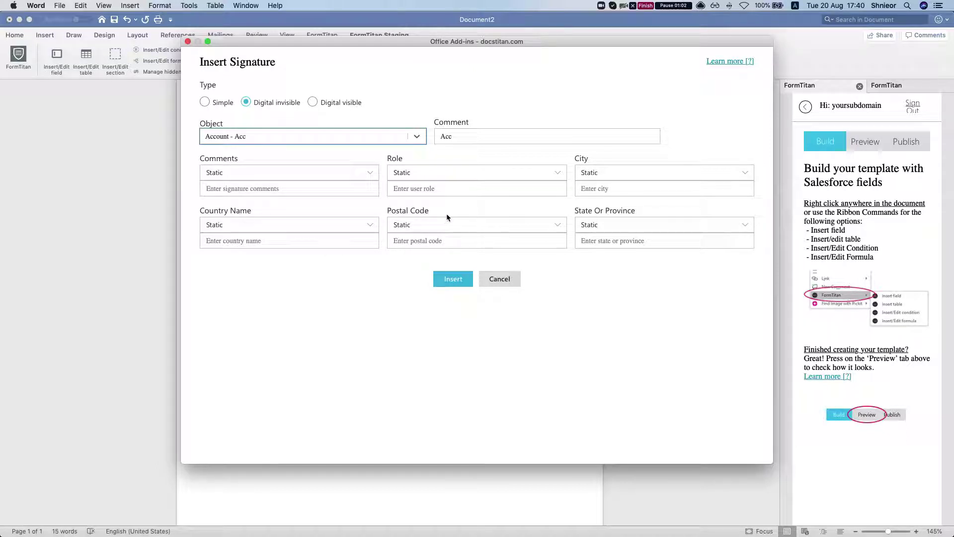
Map the signature comments dynamically to the Account Name field
left_click(252, 173)
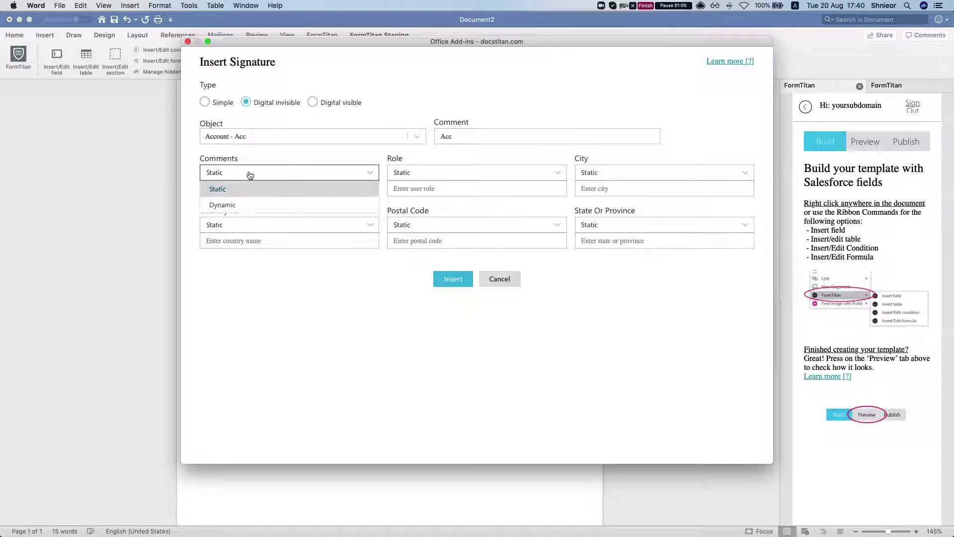
left_click(247, 205)
left_click(257, 189)
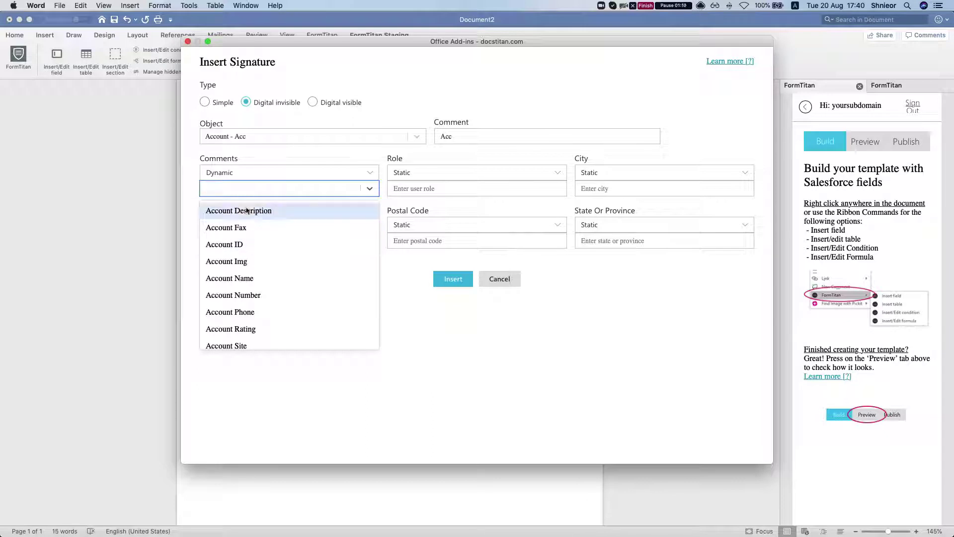
left_click(251, 279)
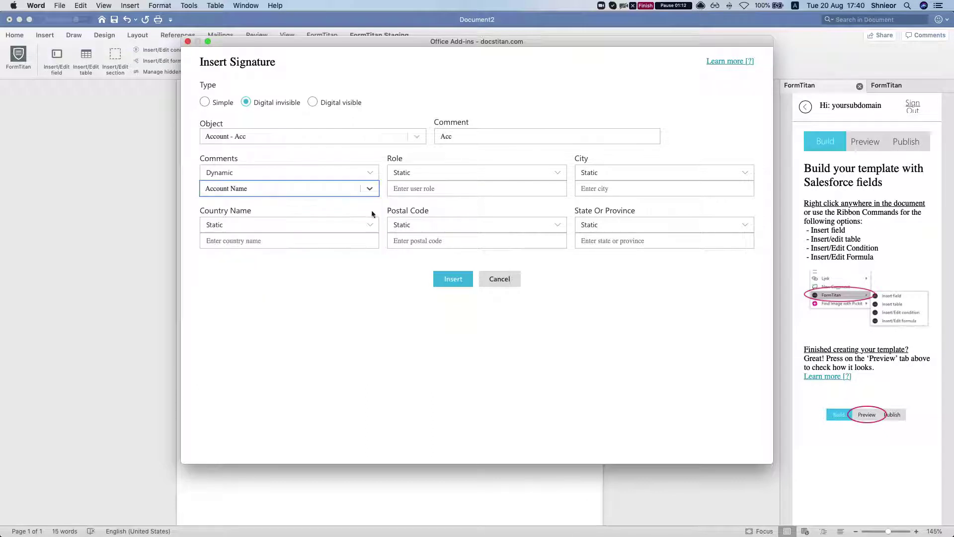
Enter 'Static ROLE' as the signer's role
left_click(409, 189)
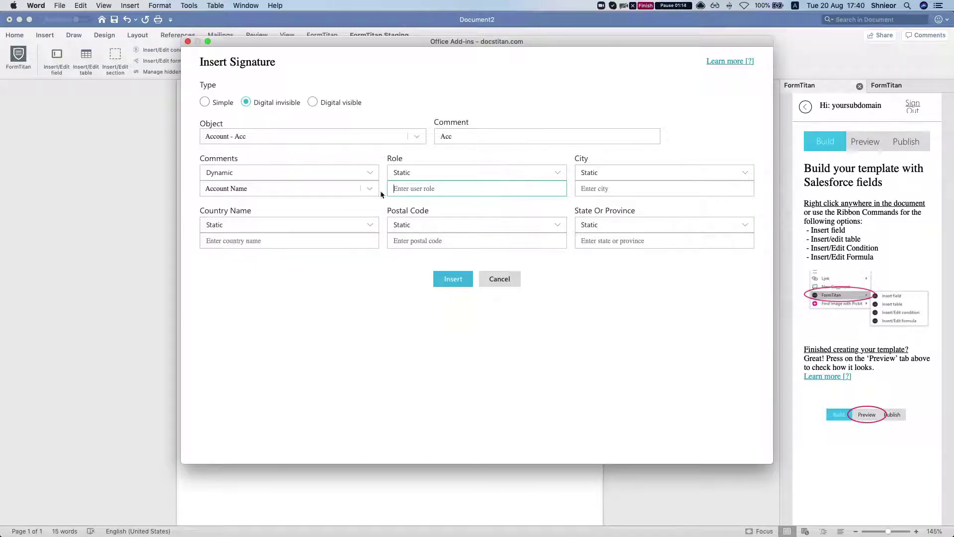
type("RO")
key("BackSpace")
key("BackSpace")
type("SD")
type("LE")
triple_click(428, 189)
key("cmd+c")
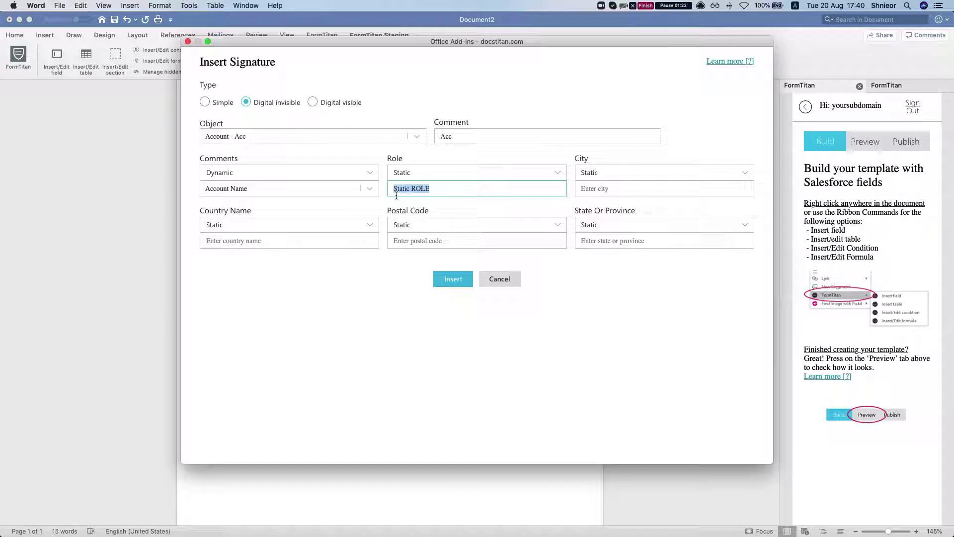
double_click(402, 189)
key("cmd+c")
Set City to 'Static City' and Country Name to 'Static Country name'
left_click(587, 192)
key("super+v")
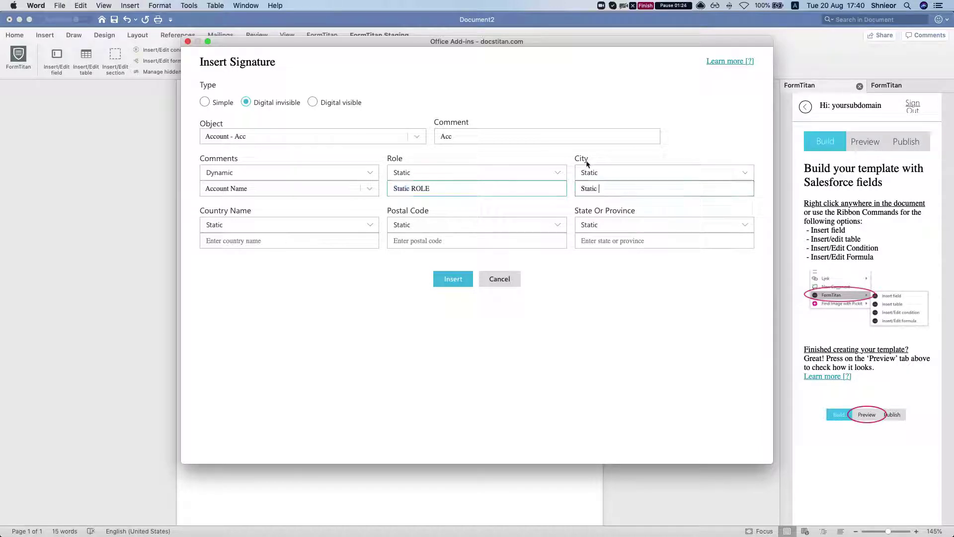
double_click(581, 158)
left_click(606, 188)
key("super+v")
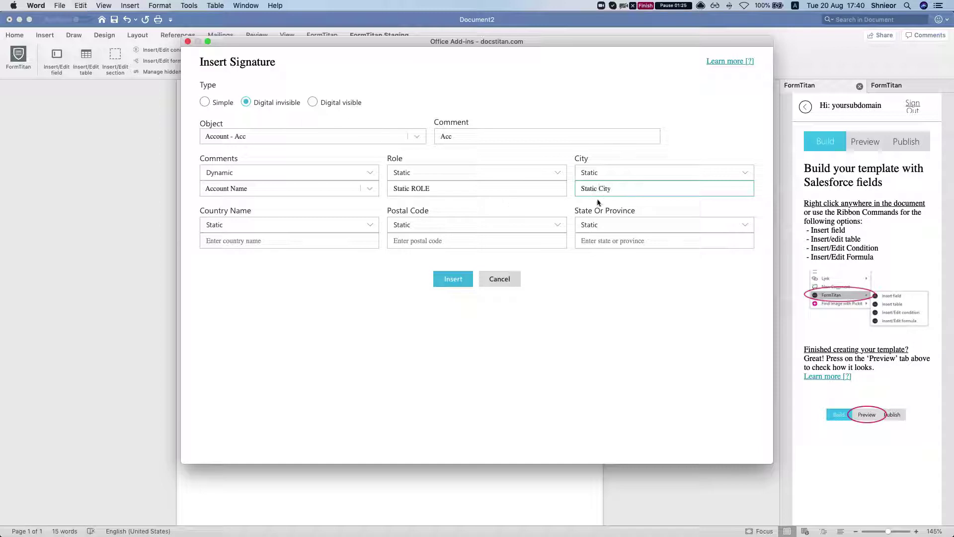
key("super+a")
key("super+c")
left_click(288, 242)
key("super+v")
double_click(242, 211)
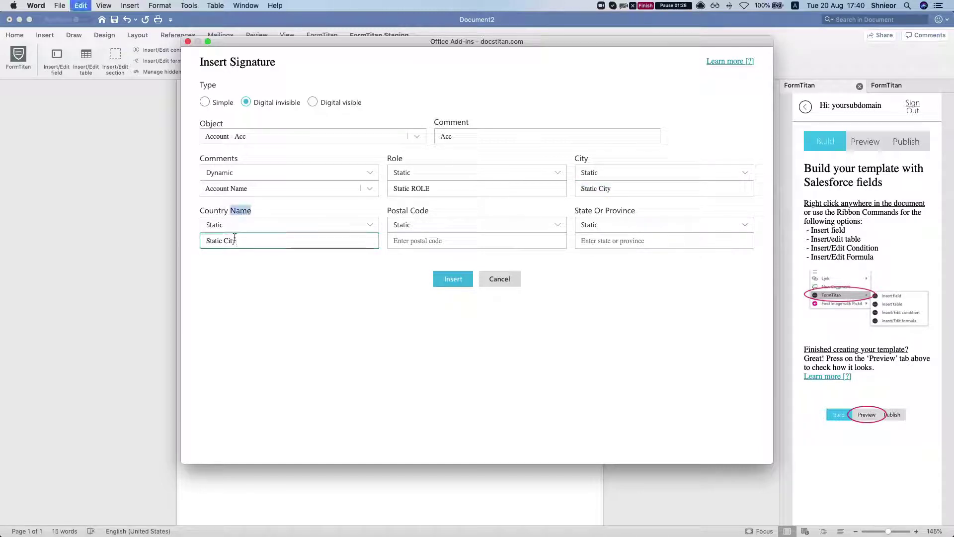
key("super+c")
double_click(230, 240)
type("Count")
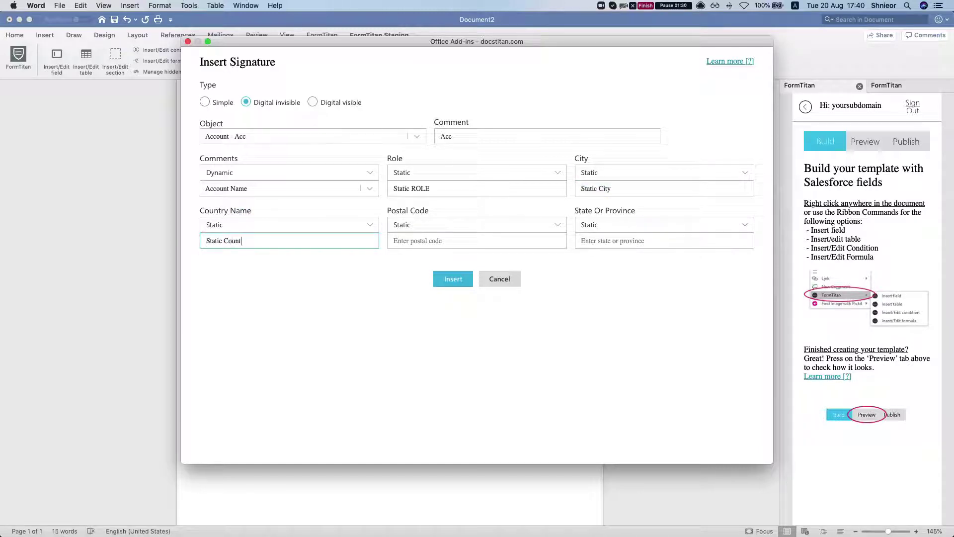
type("ry name")
Give Postal Code and State Or Province static values based on their field labels
left_click(486, 247)
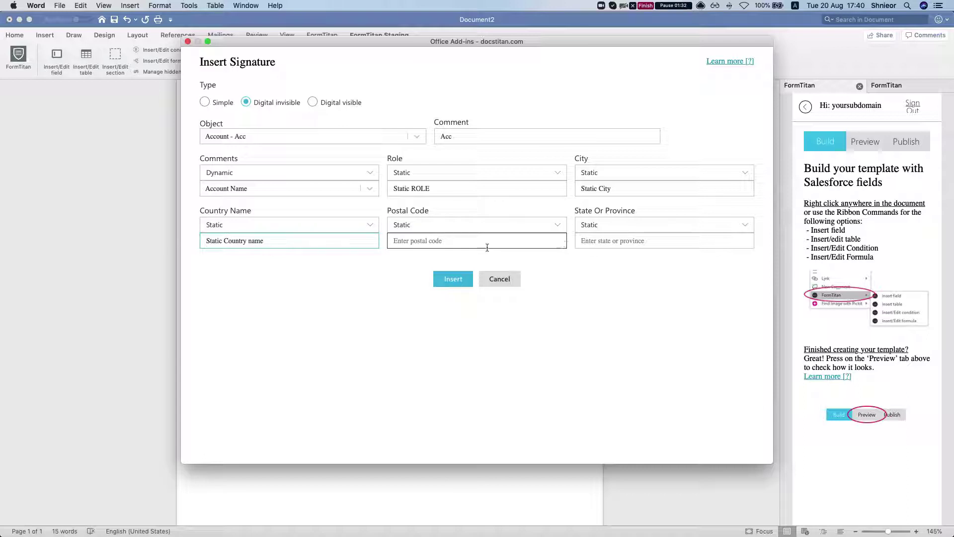
type("Static")
left_click(426, 225)
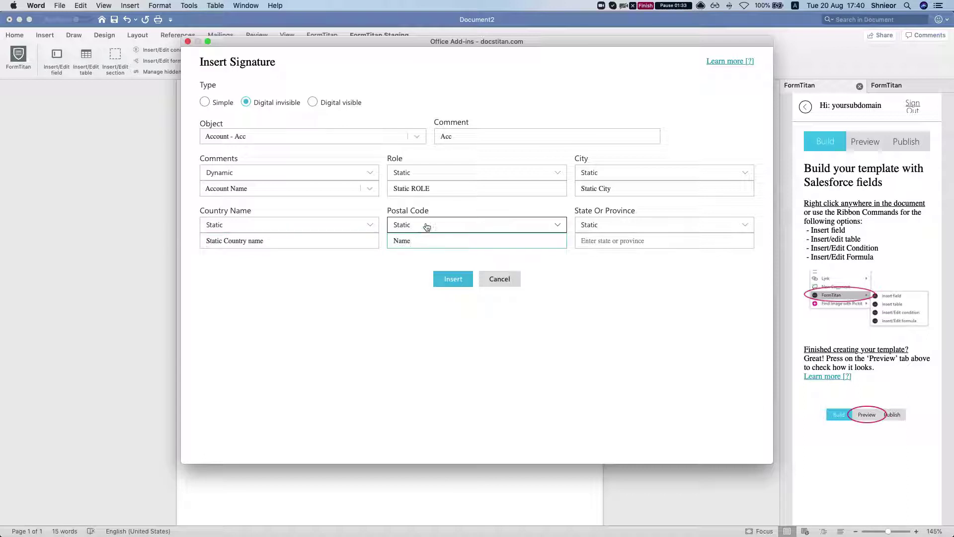
triple_click(398, 211)
key("super+c")
left_click(396, 242)
key("super+v")
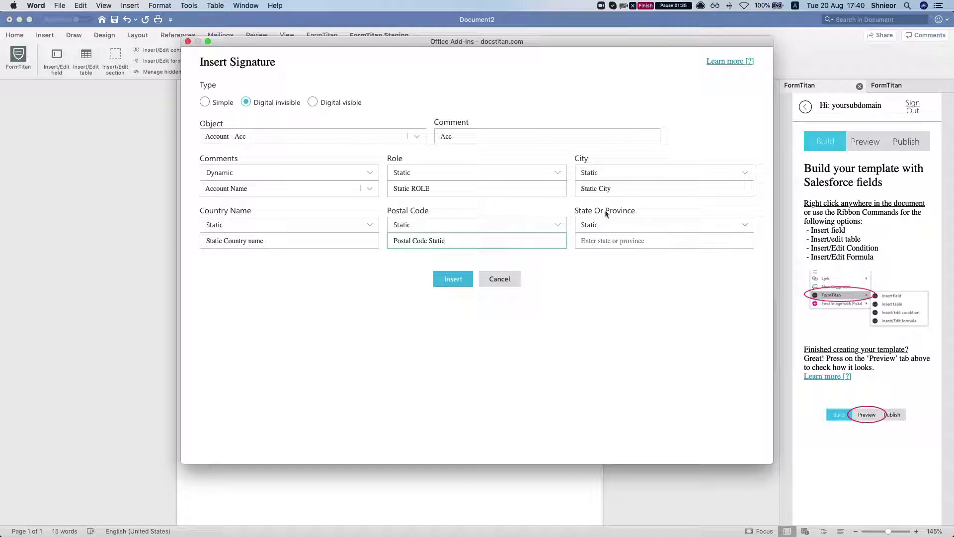
triple_click(590, 210)
key("super+c")
left_click(603, 237)
key("super+v")
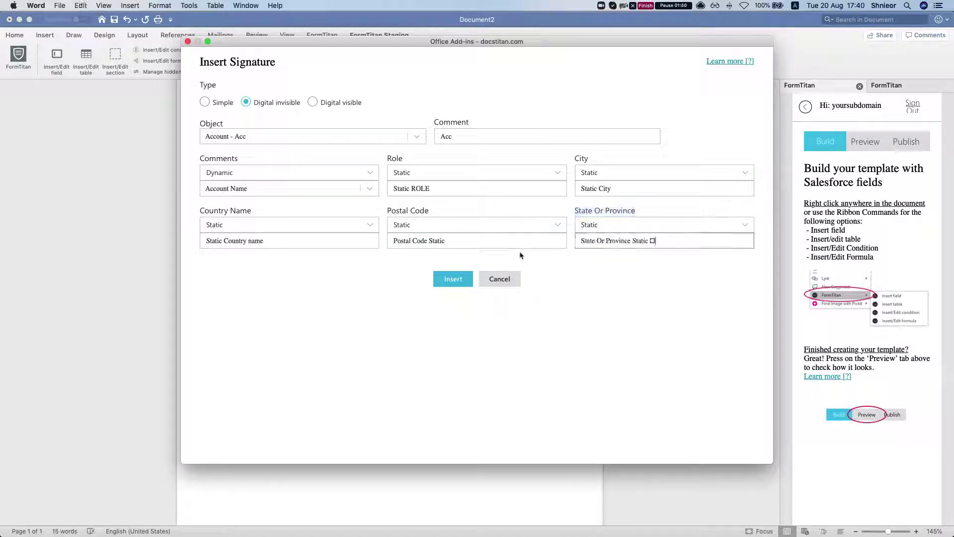
key("BackSpace")
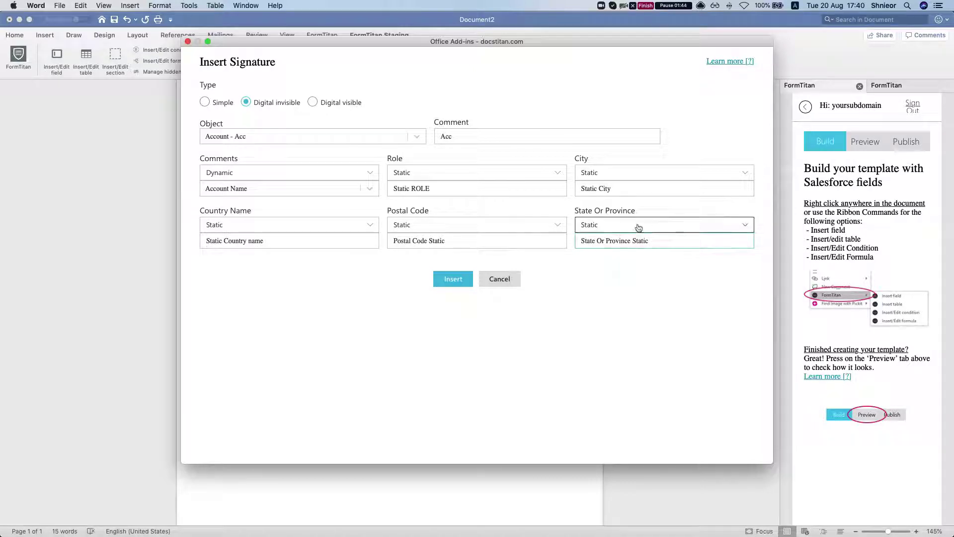
left_click(577, 258)
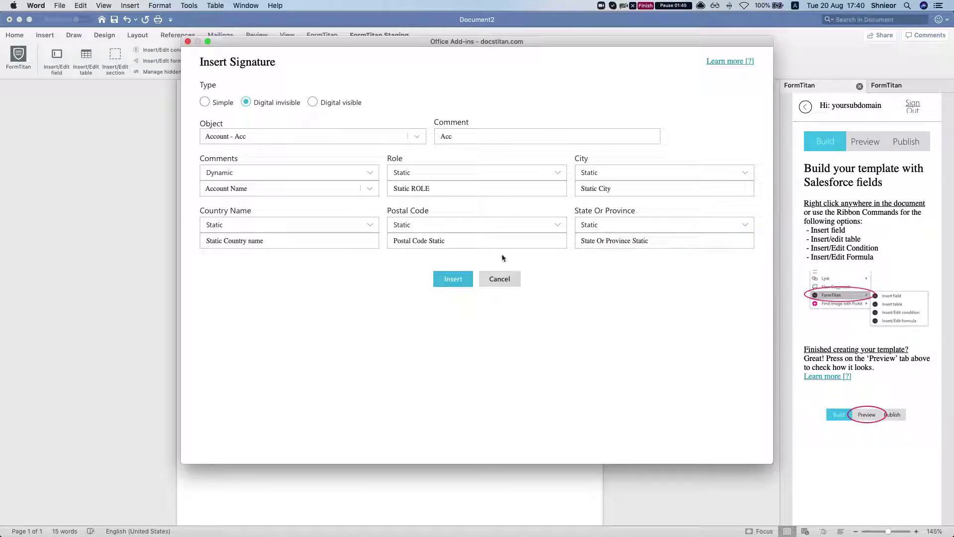
Insert the digital signature and refresh the Publish tab's Salesforce object list
left_click(455, 287)
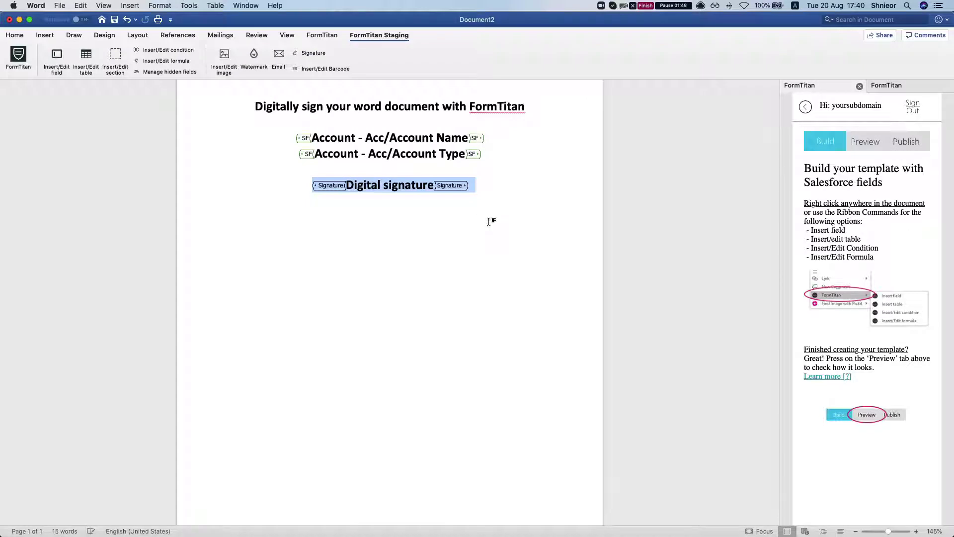
left_click(907, 143)
left_click(891, 398)
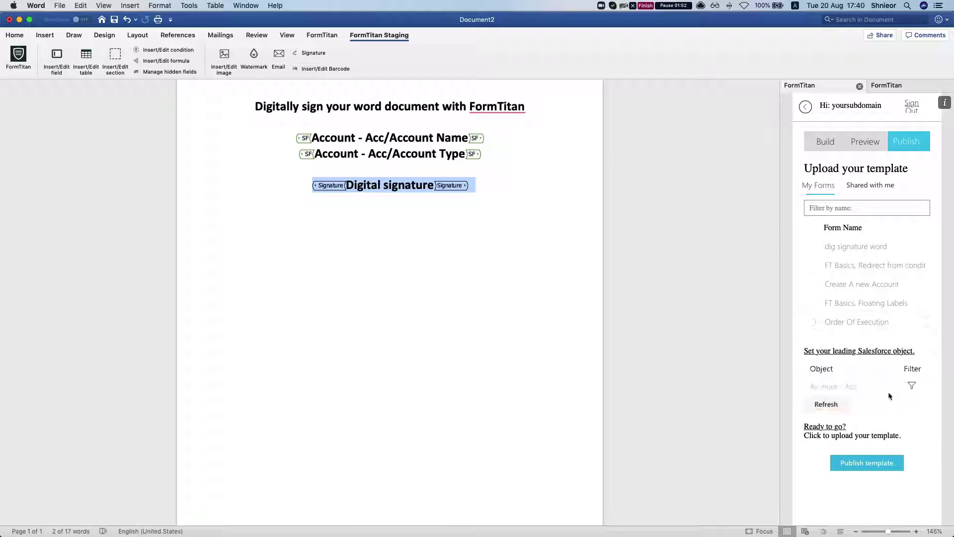
left_click(911, 386)
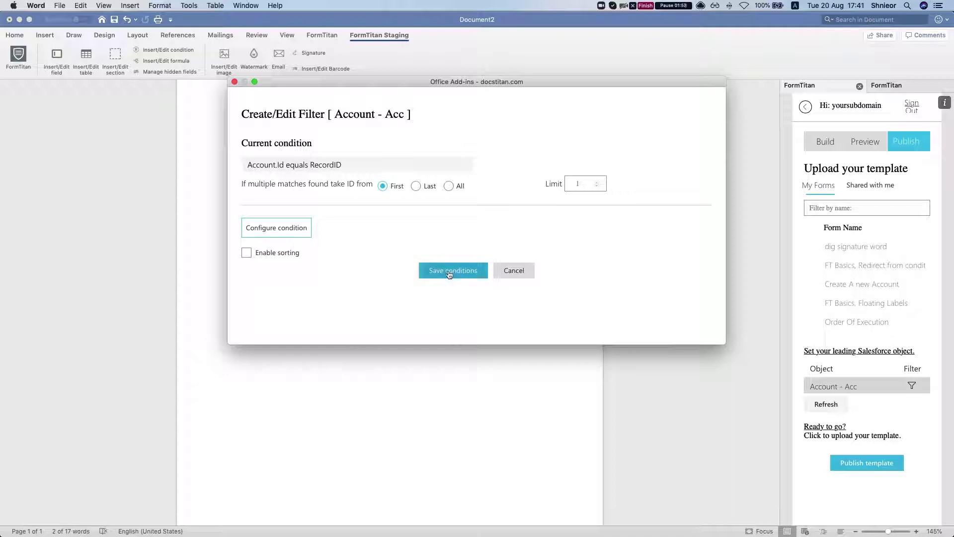
left_click(524, 275)
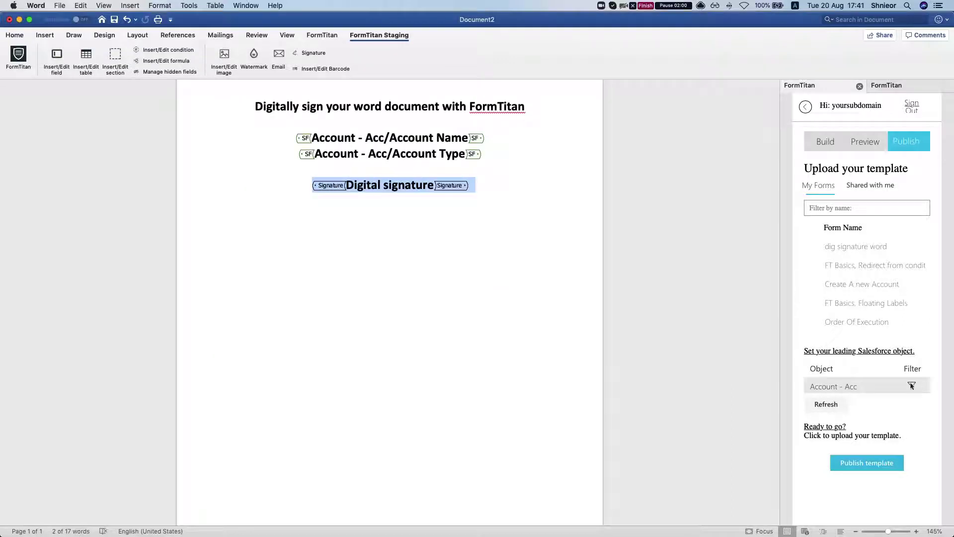
Publish the template to the dig signature word form, overriding its attached document
left_click(813, 246)
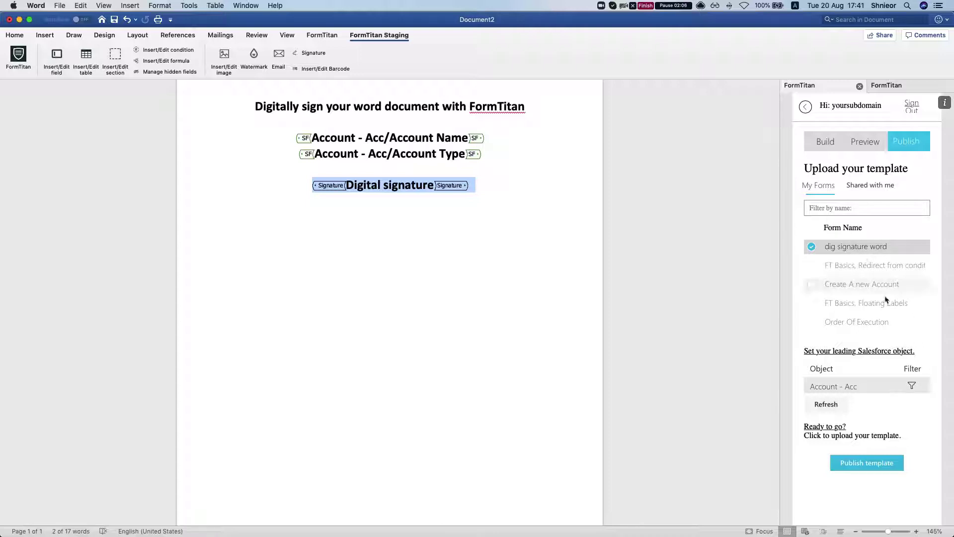
left_click(858, 463)
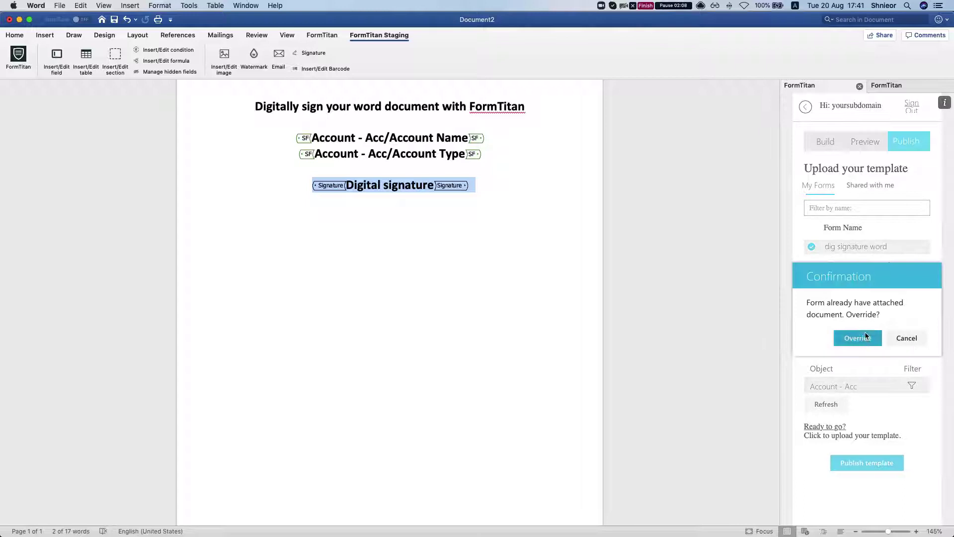
left_click(858, 337)
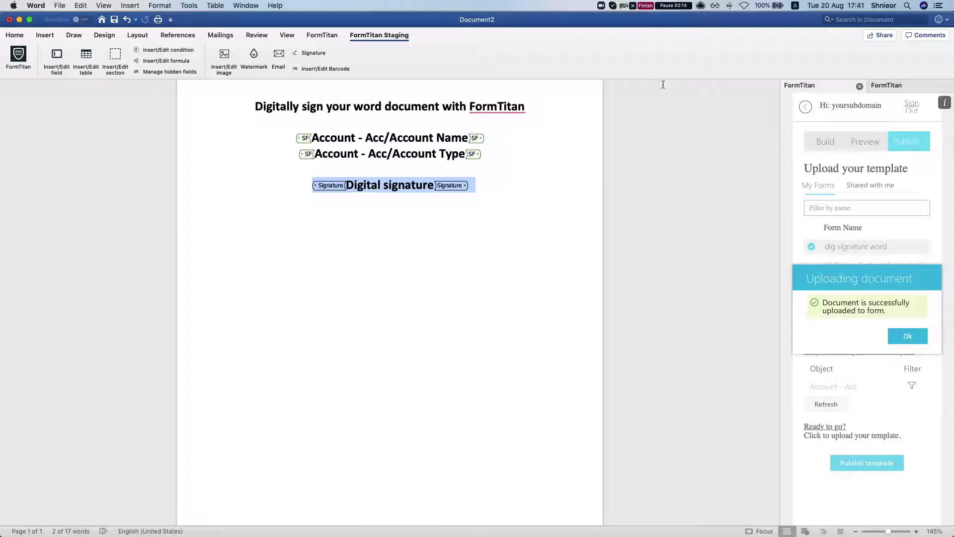
key("super+Tab")
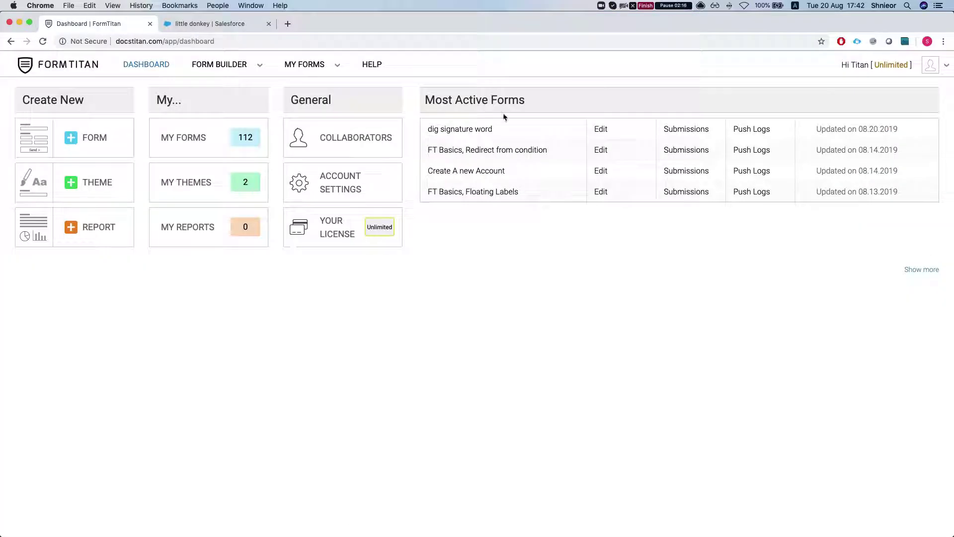
Enable signature options in the form's Word mapping settings and save the form
left_click(461, 130)
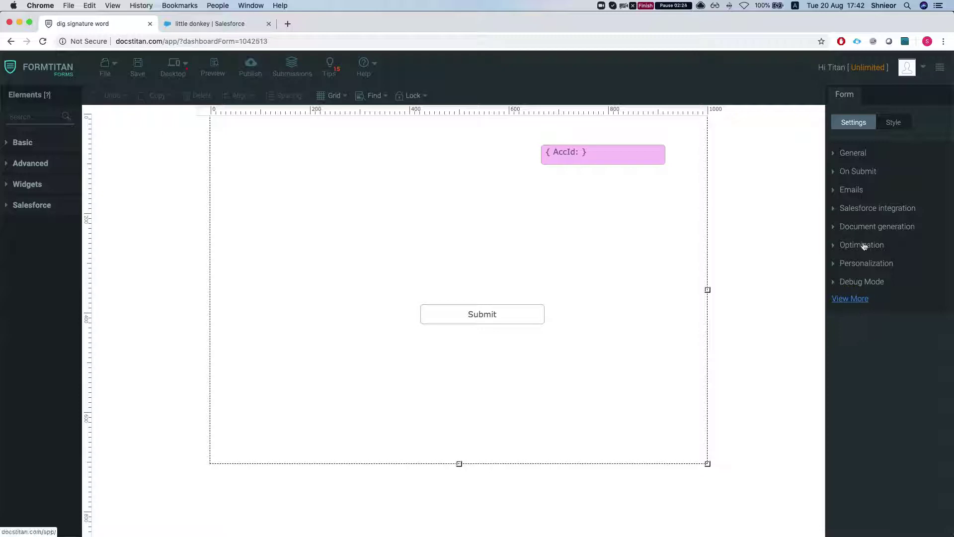
left_click(856, 227)
left_click(865, 215)
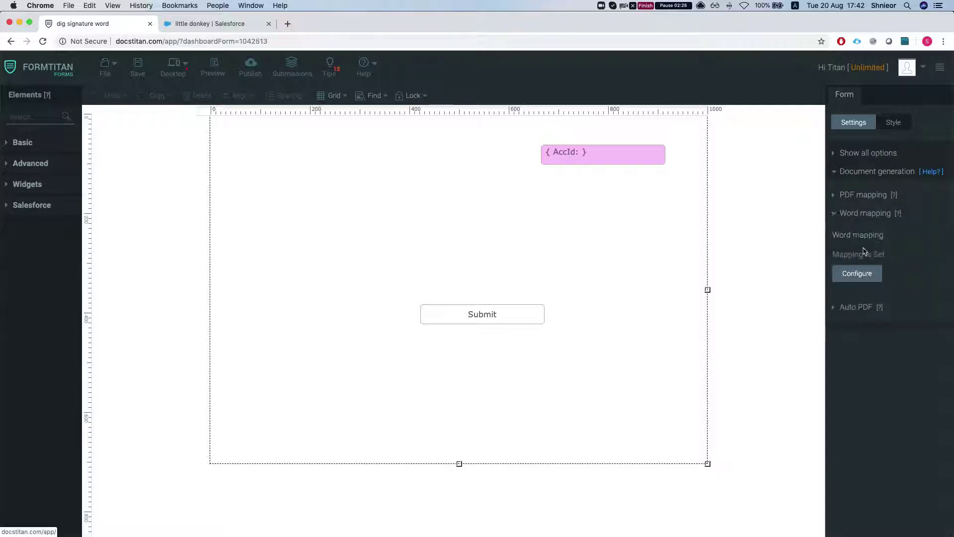
left_click(857, 274)
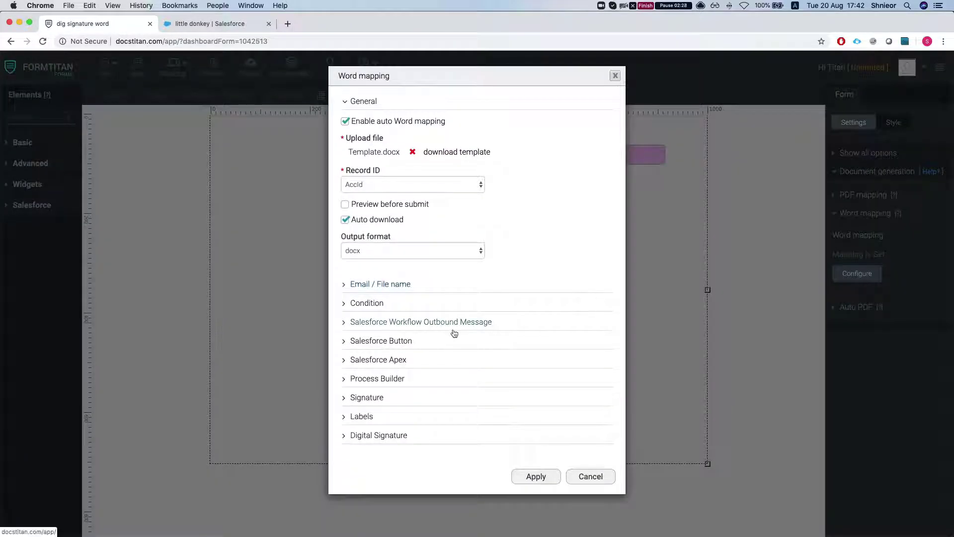
left_click(353, 397)
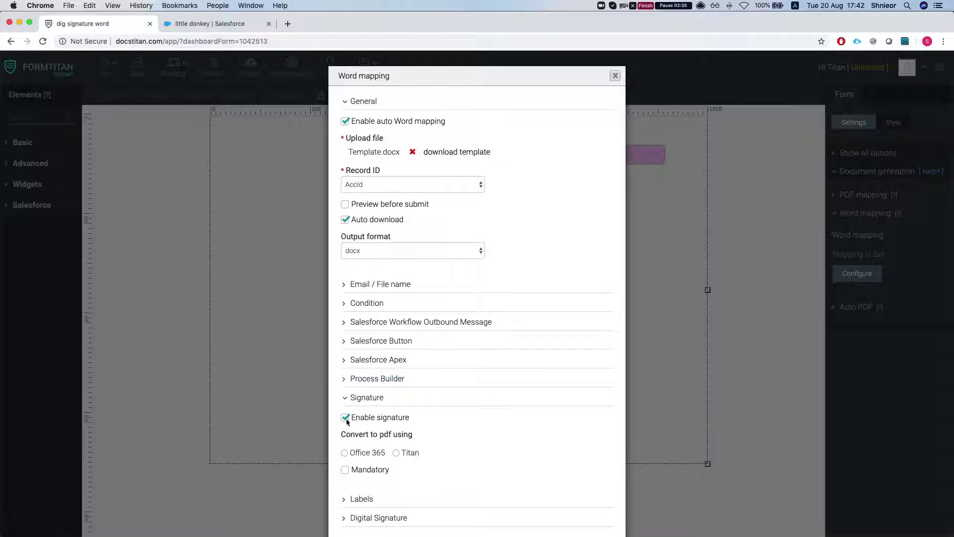
scroll(395, 437, "down", 2)
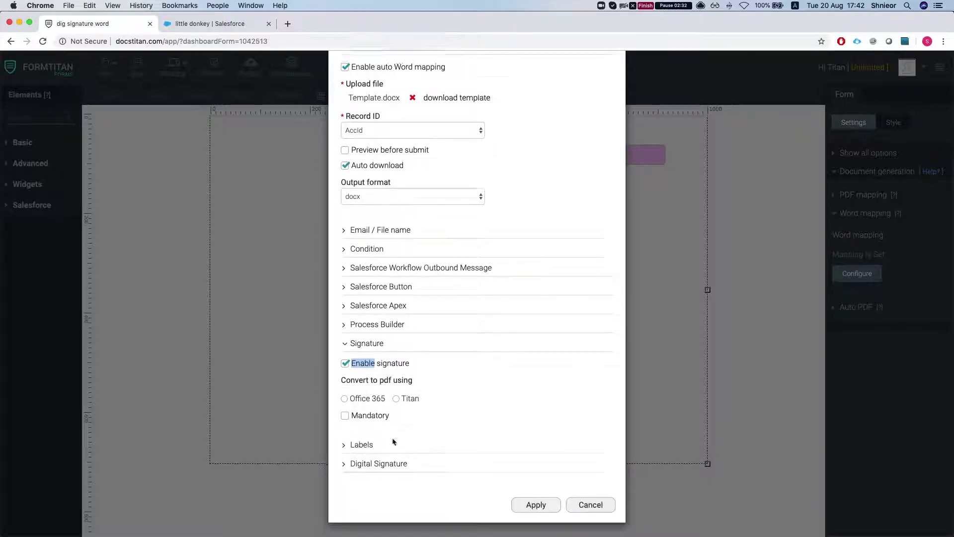
left_click(537, 504)
key("super+s")
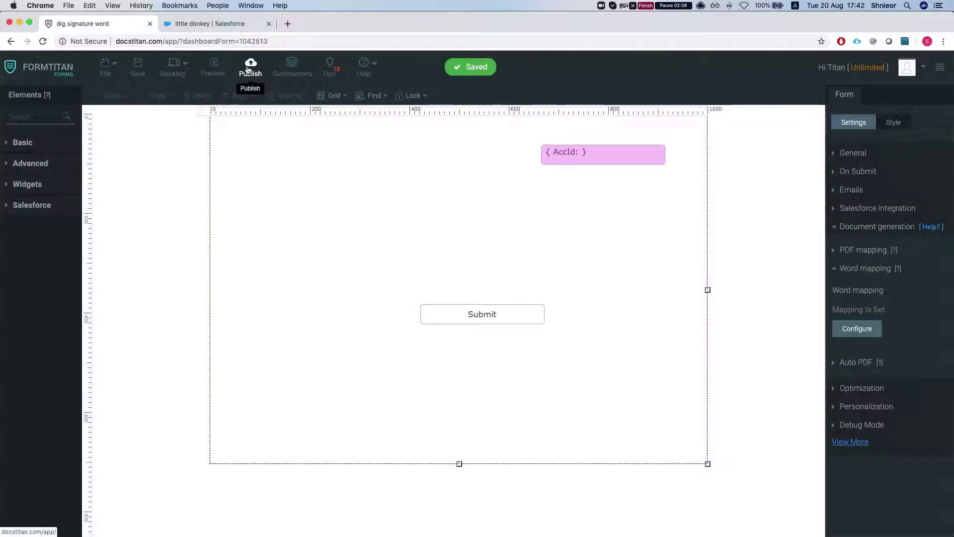
Open the published form in a new tab and select the AccId field's ID, fld2
left_click(248, 69)
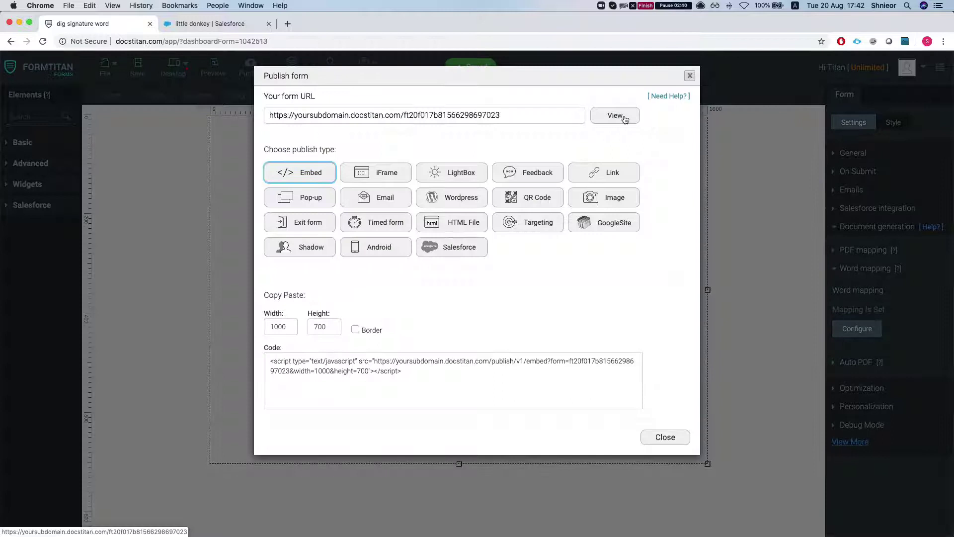
left_click(625, 119)
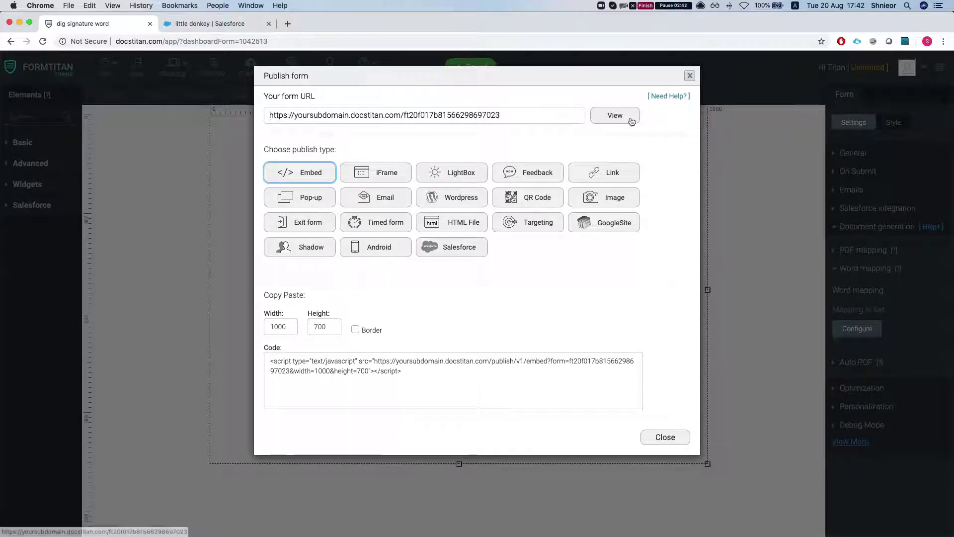
left_click(186, 23)
left_click(109, 24)
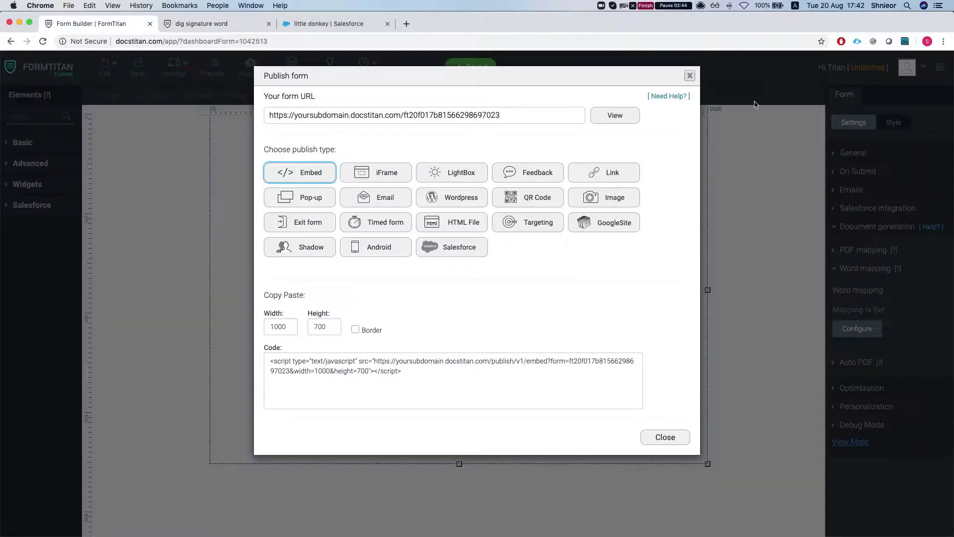
left_click(690, 76)
left_click(577, 154)
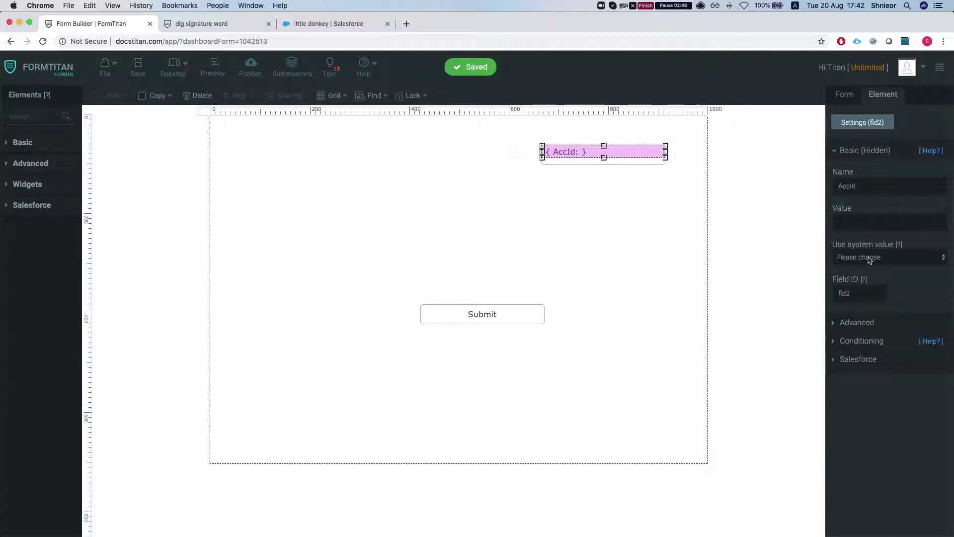
double_click(853, 292)
key("ctrl+Tab")
Append ?fld2= to the form URL and select the little donkey account's record ID
left_click(308, 42)
left_click(311, 45)
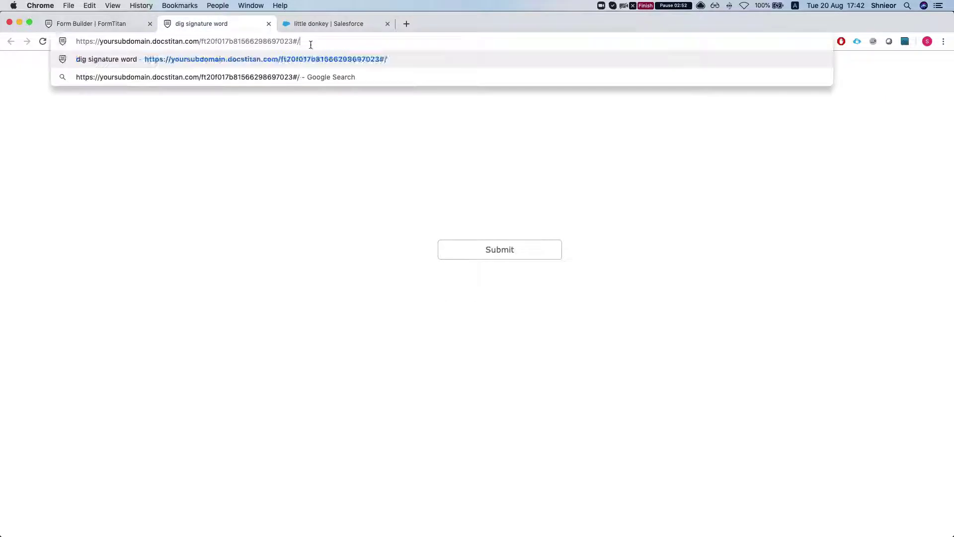
key("BackSpace")
key("BackSpace")
type("?fld2")
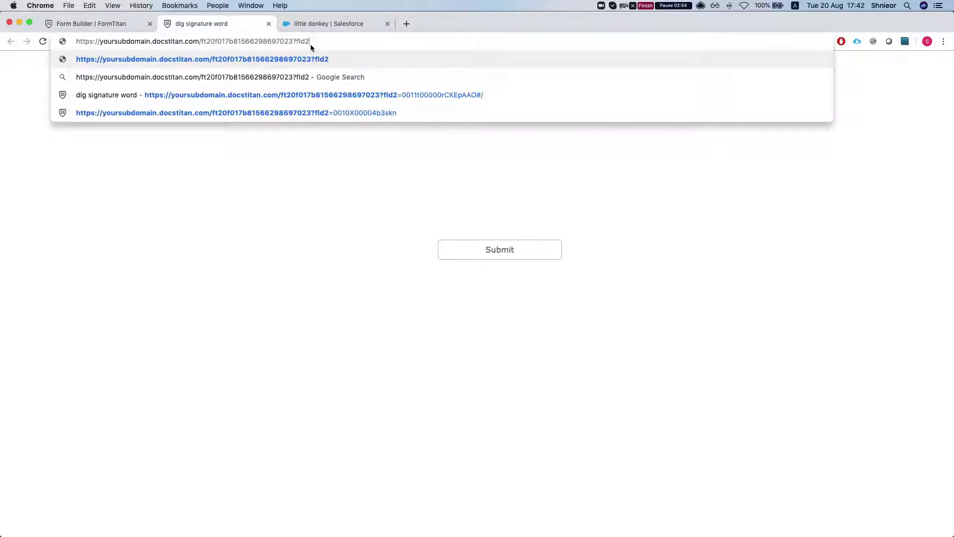
type("=")
key("ctrl+Tab")
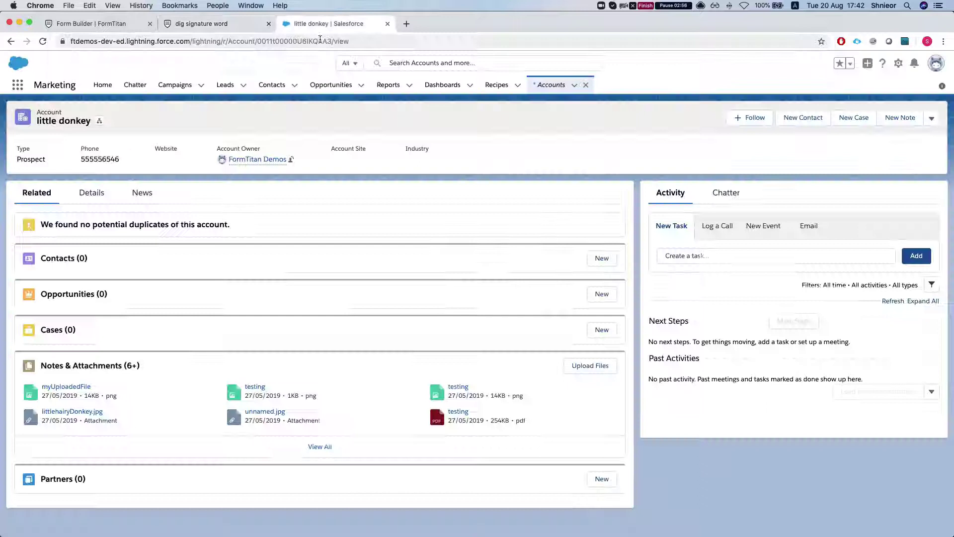
double_click(330, 41)
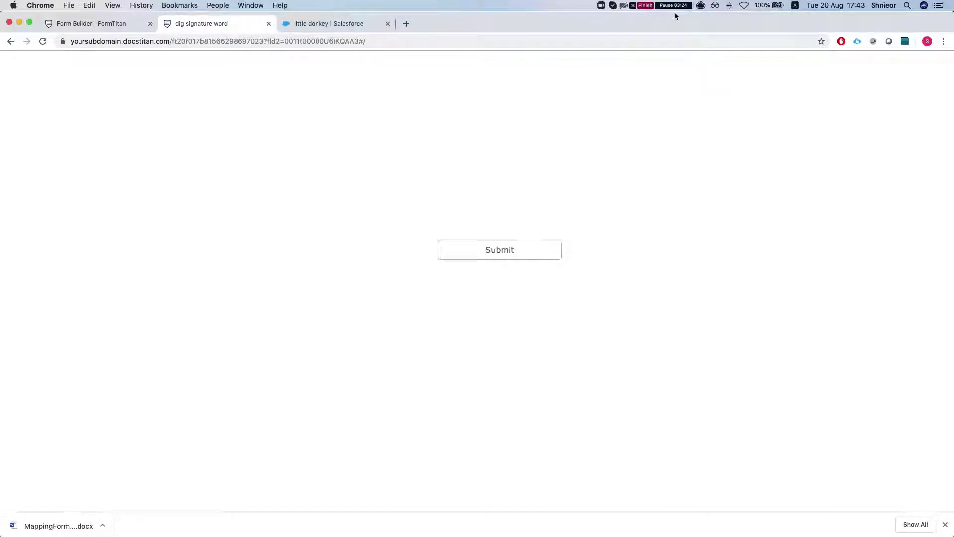
Bring up MappingForm (3).docx and enable editing from Protected View
key("super+Tab")
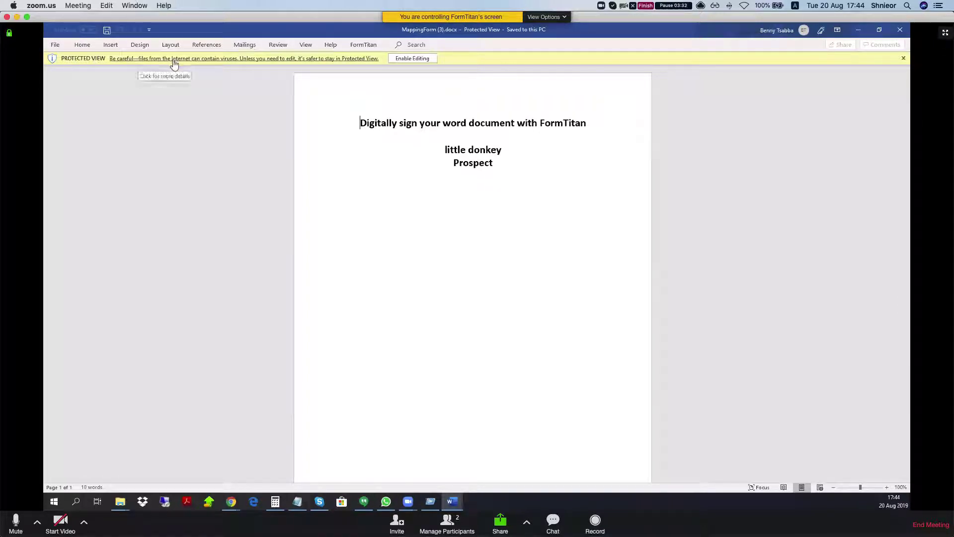
left_click(415, 58)
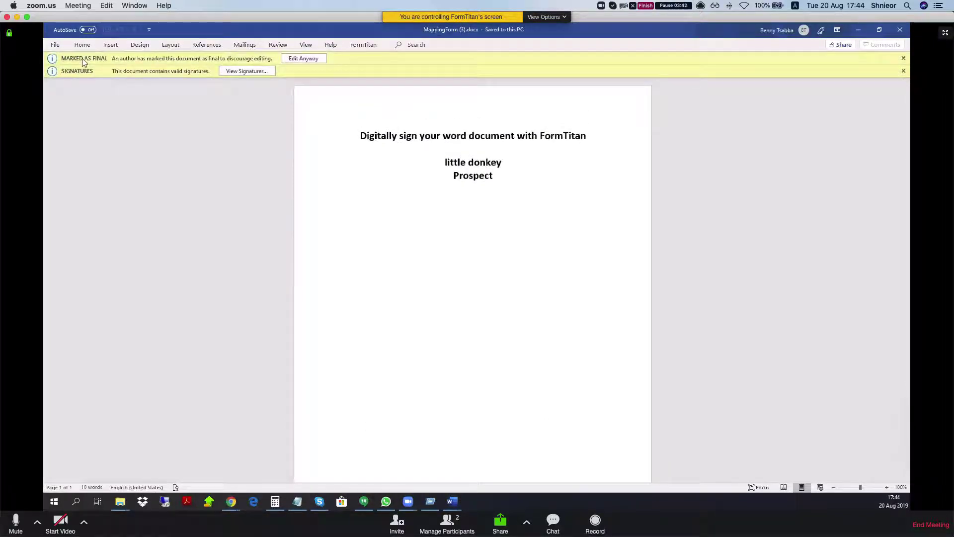
Review the signature's details, signer information and additional signing information, then close them
left_click(247, 71)
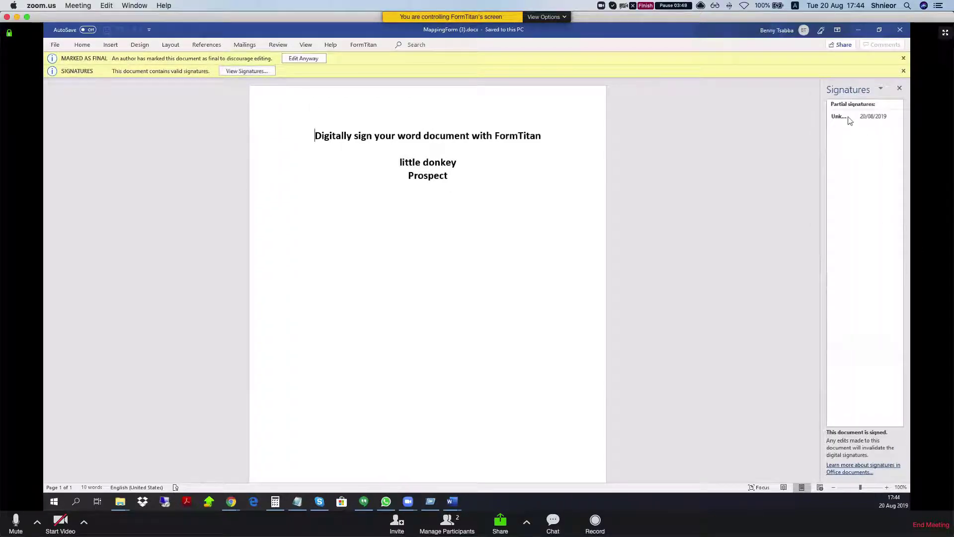
mouse_move(853, 119)
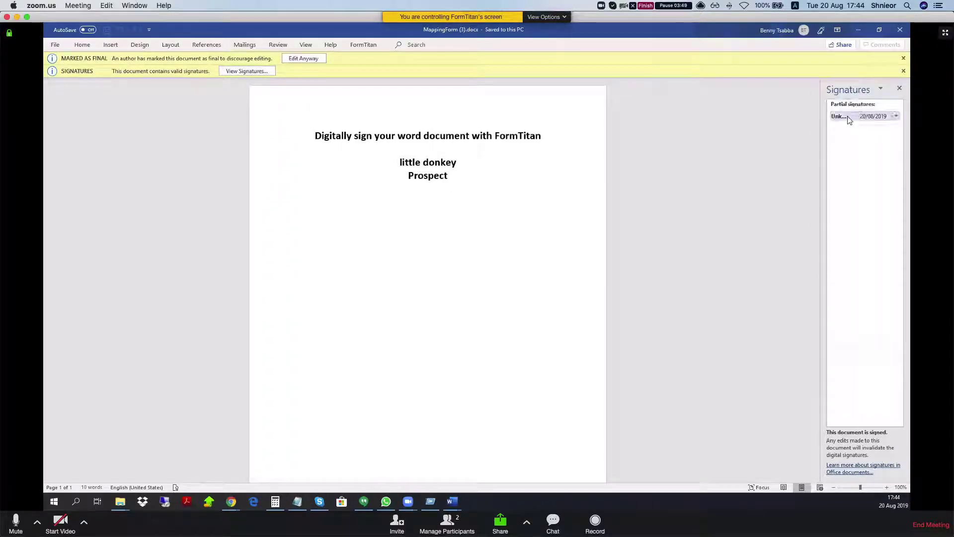
left_click(897, 117)
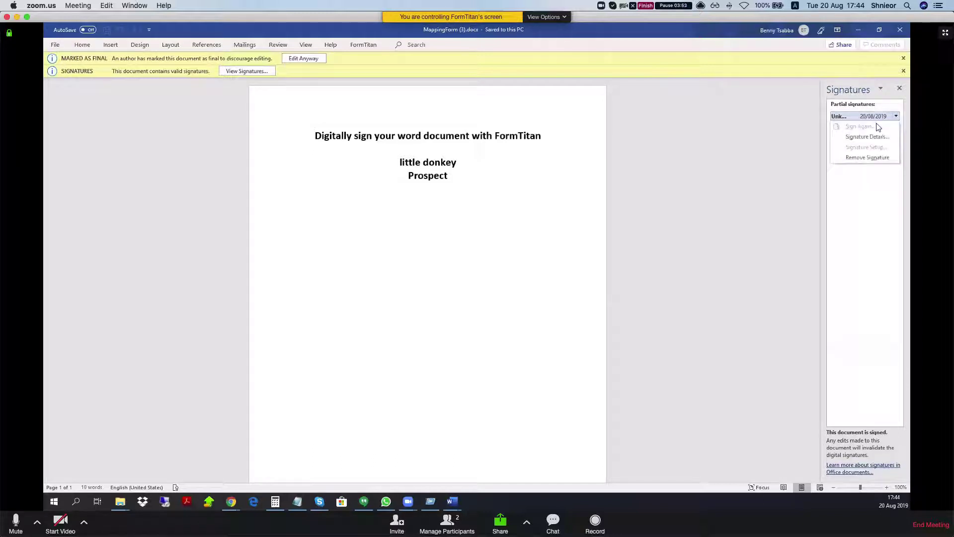
left_click(867, 137)
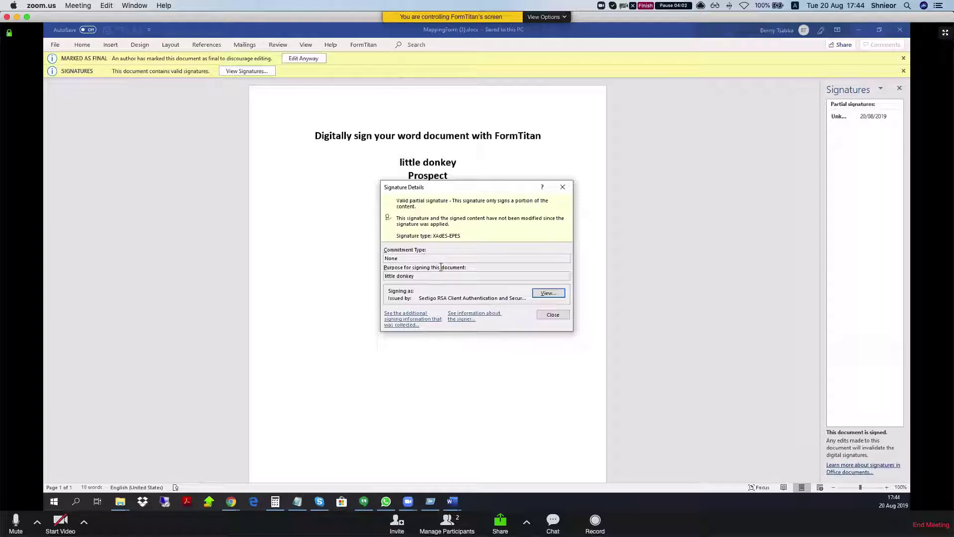
left_click(464, 318)
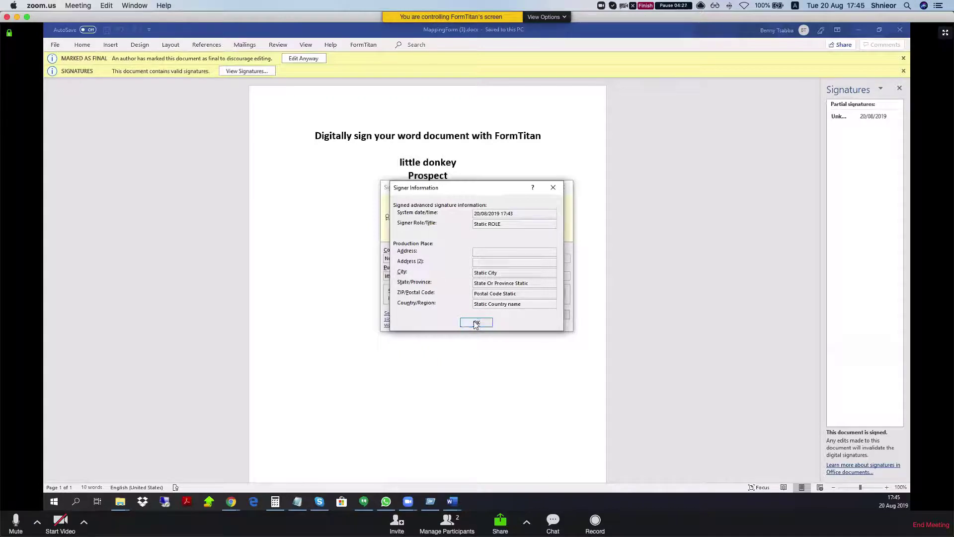
left_click(476, 323)
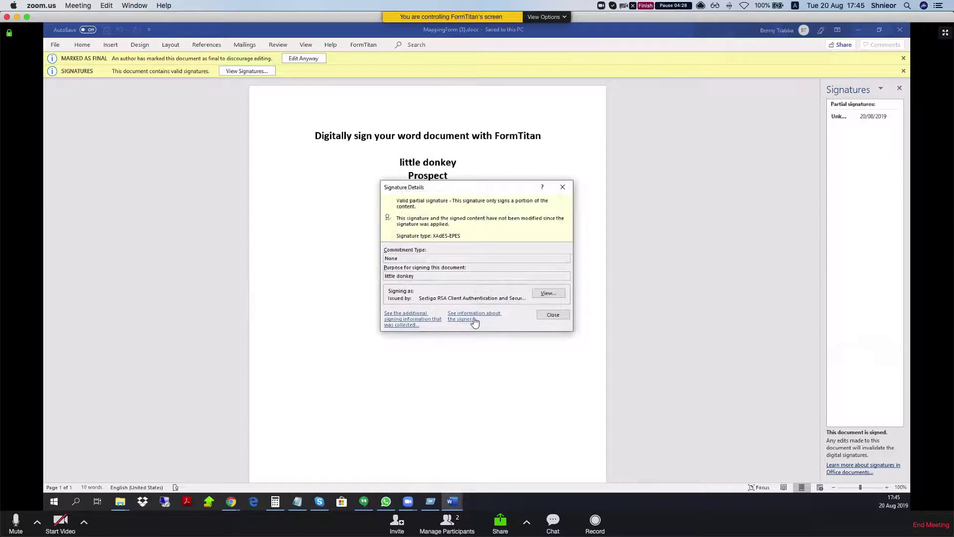
left_click(410, 322)
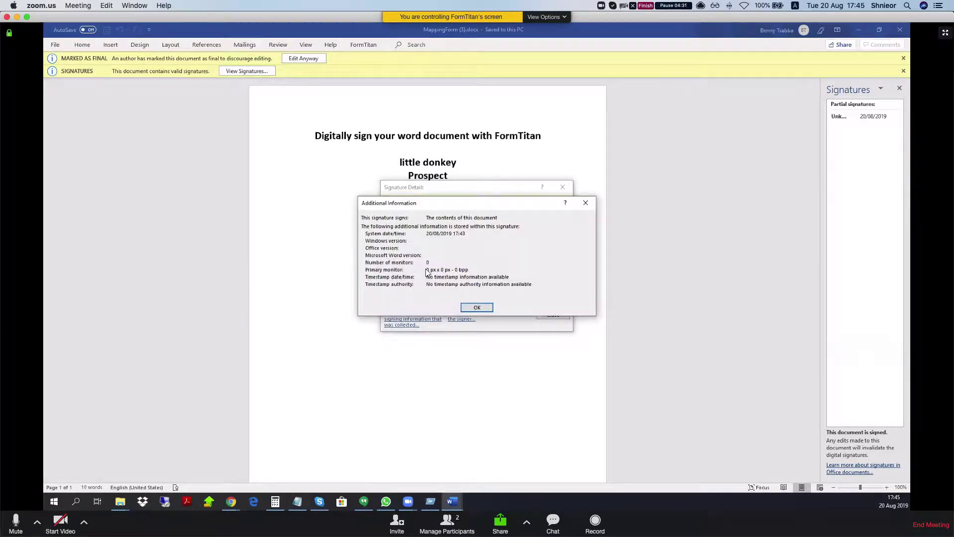
left_click(481, 307)
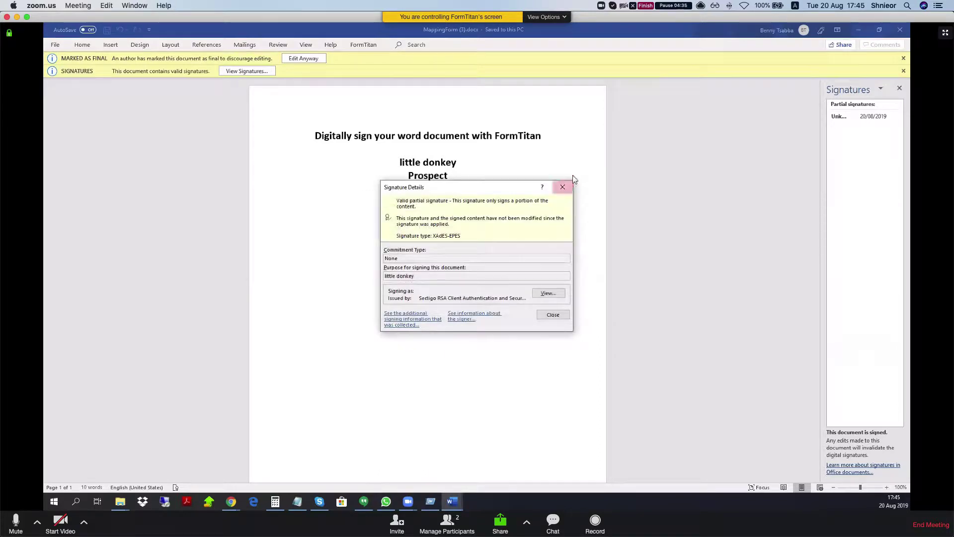
left_click(562, 187)
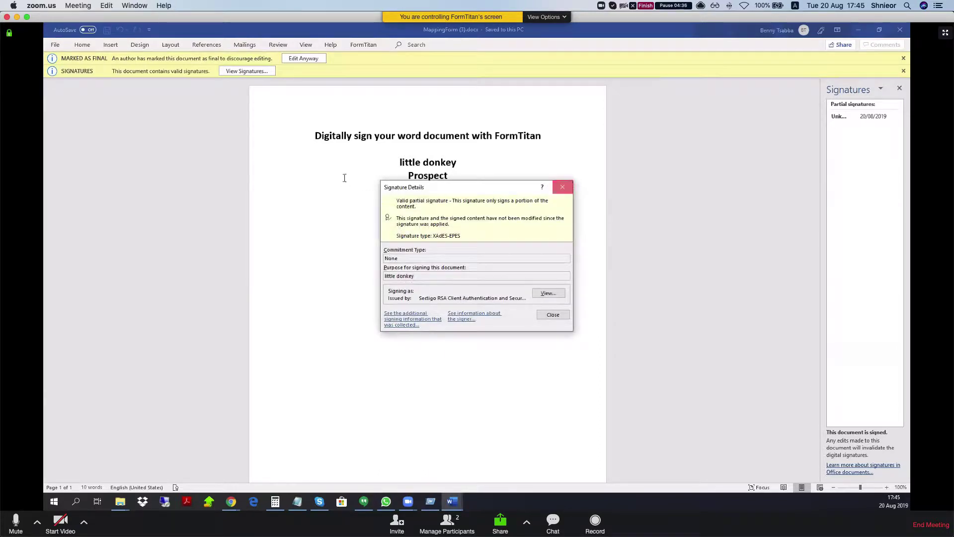
Choose Edit Anyway and confirm removing the digital signature
left_click(301, 59)
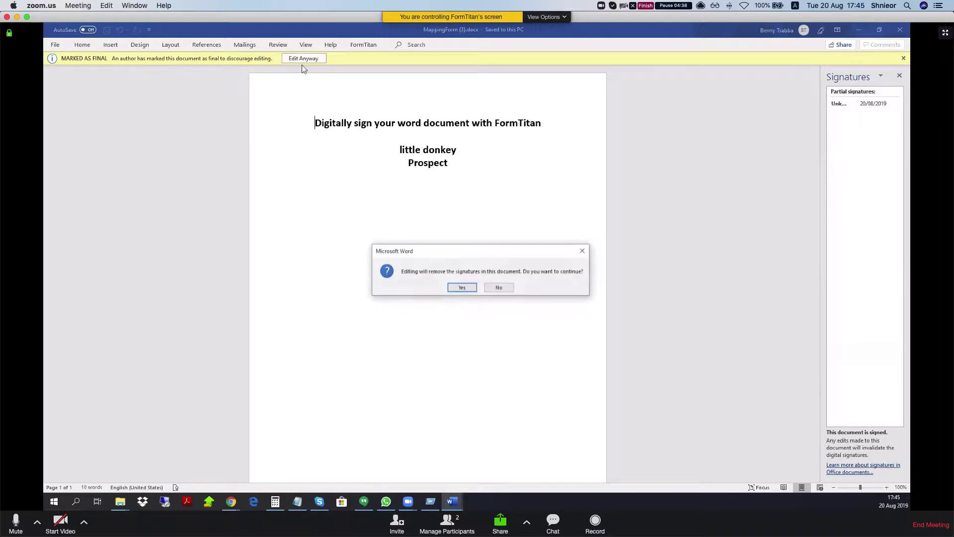
left_click(461, 289)
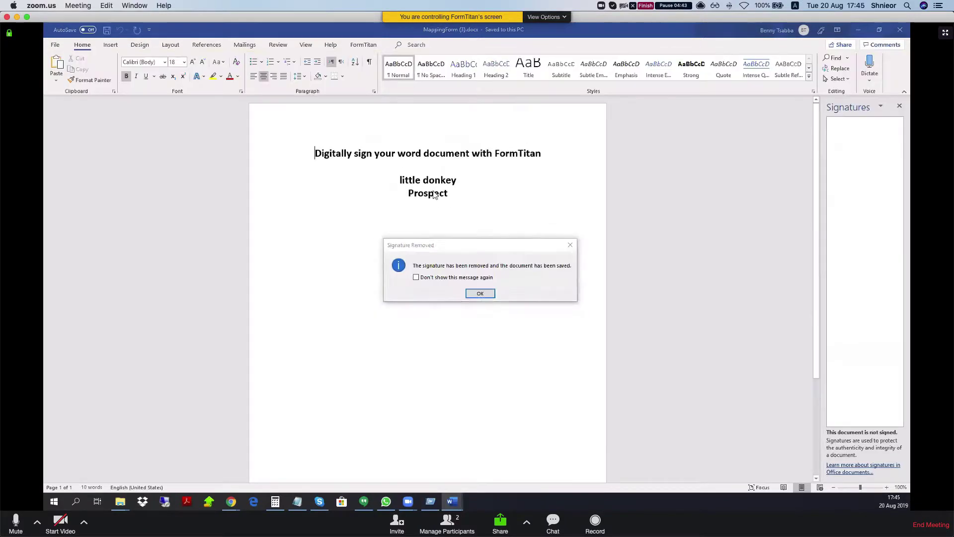
left_click(481, 294)
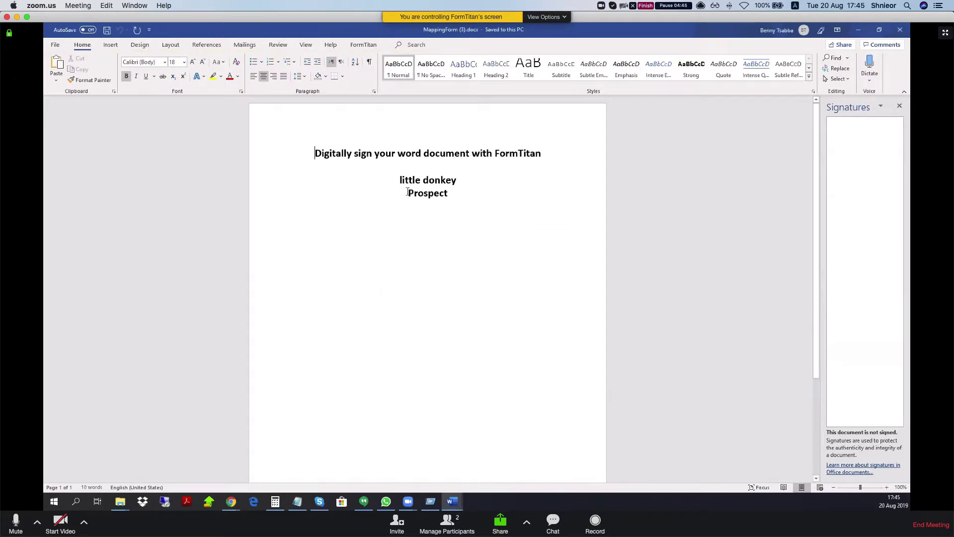